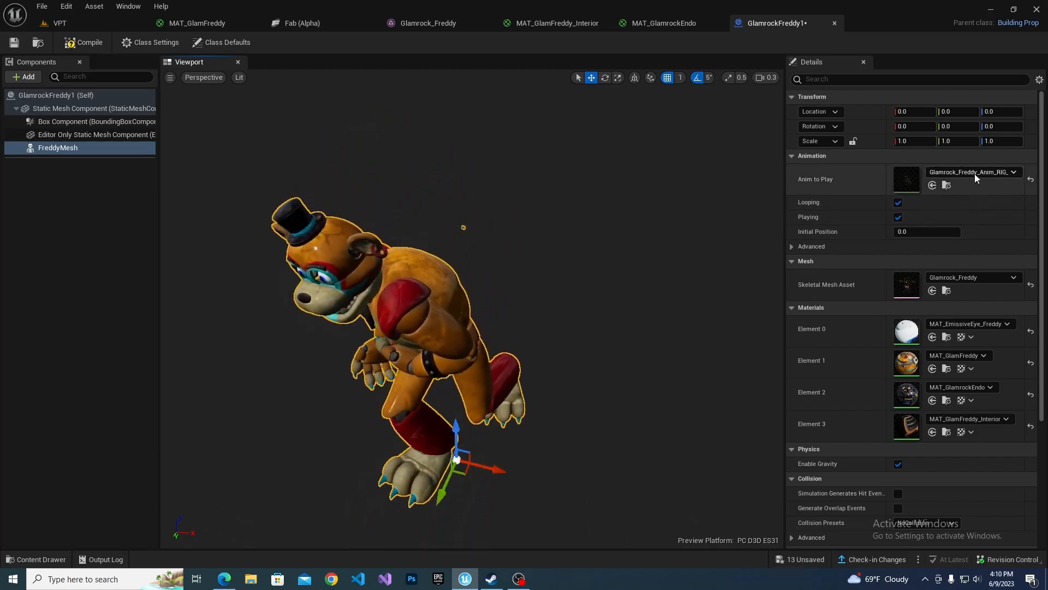
- Preview the two Glamrock_Freddy animation sequences on the FreddyMesh component by switching its Anim to Play asset
click(950, 323)
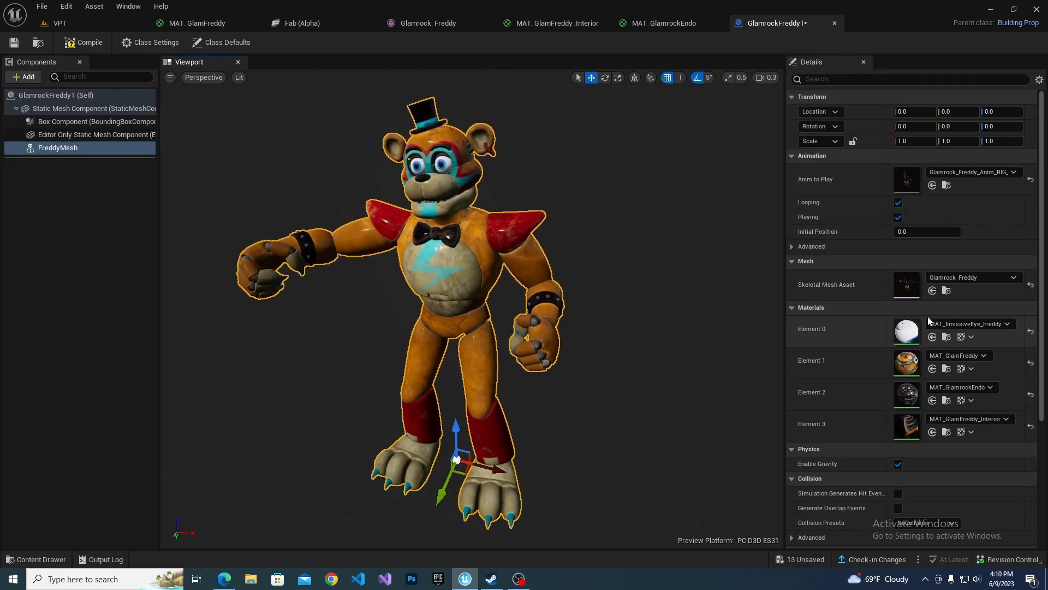
click(992, 173)
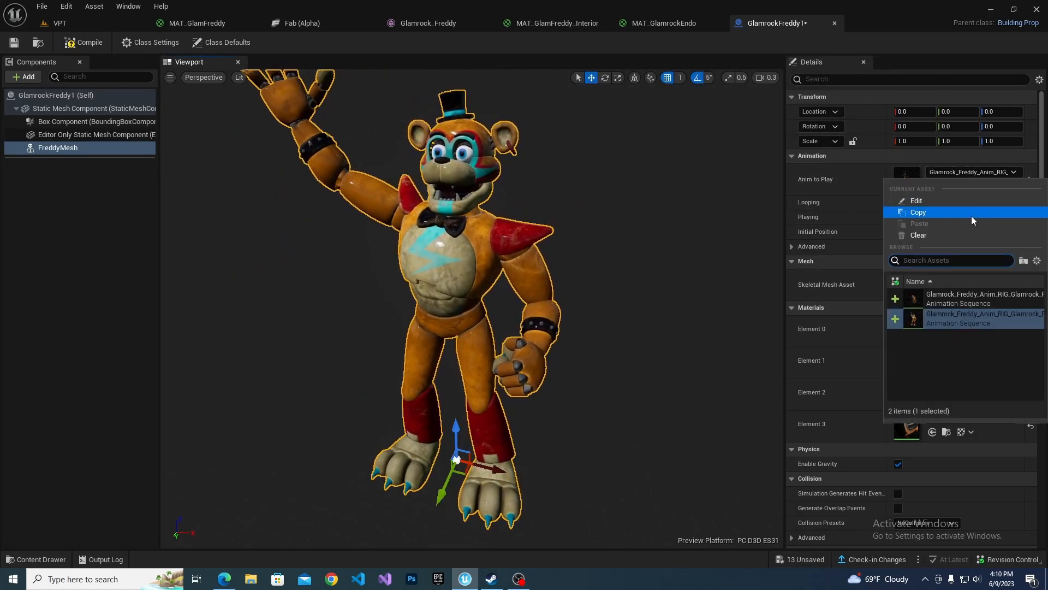
click(952, 303)
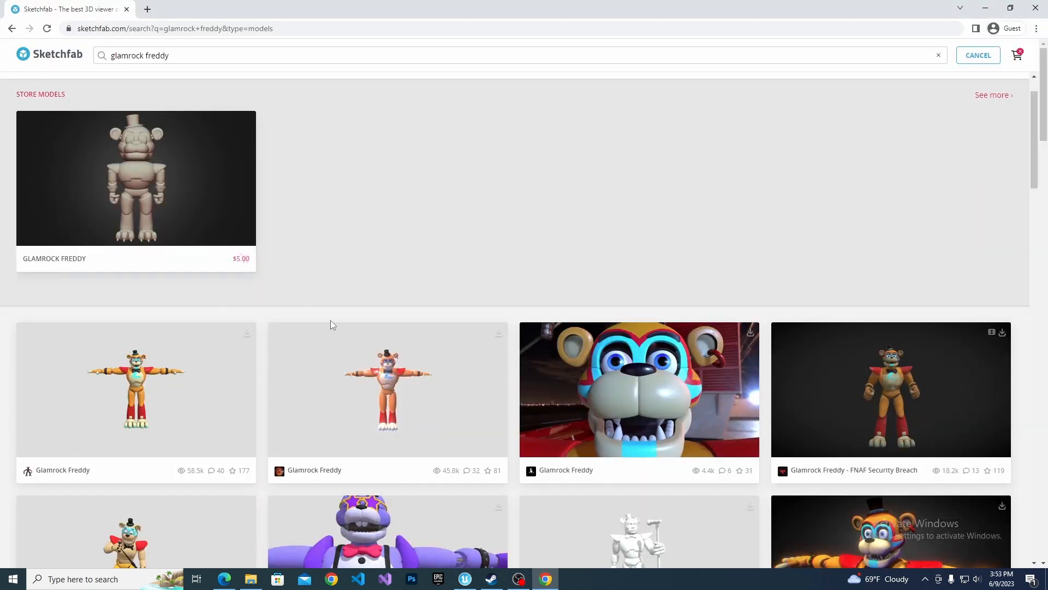
- Open the Glamrock Freddy - FNAF Security Breach model from the Sketchfab search results and examine its details
scroll(386, 229, down, 2)
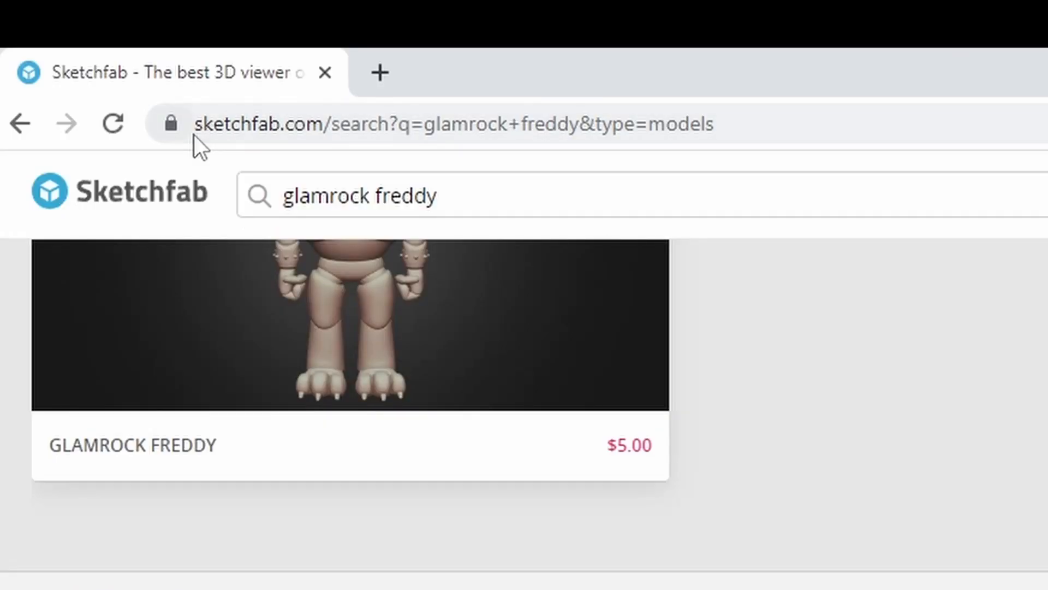
drag(77, 31, 345, 131)
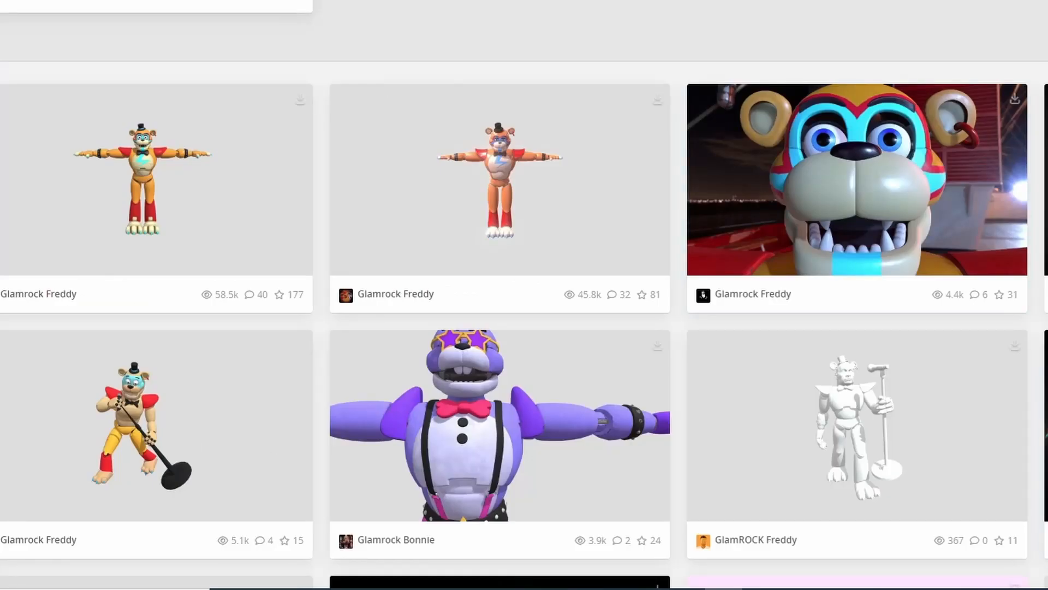
click(1046, 180)
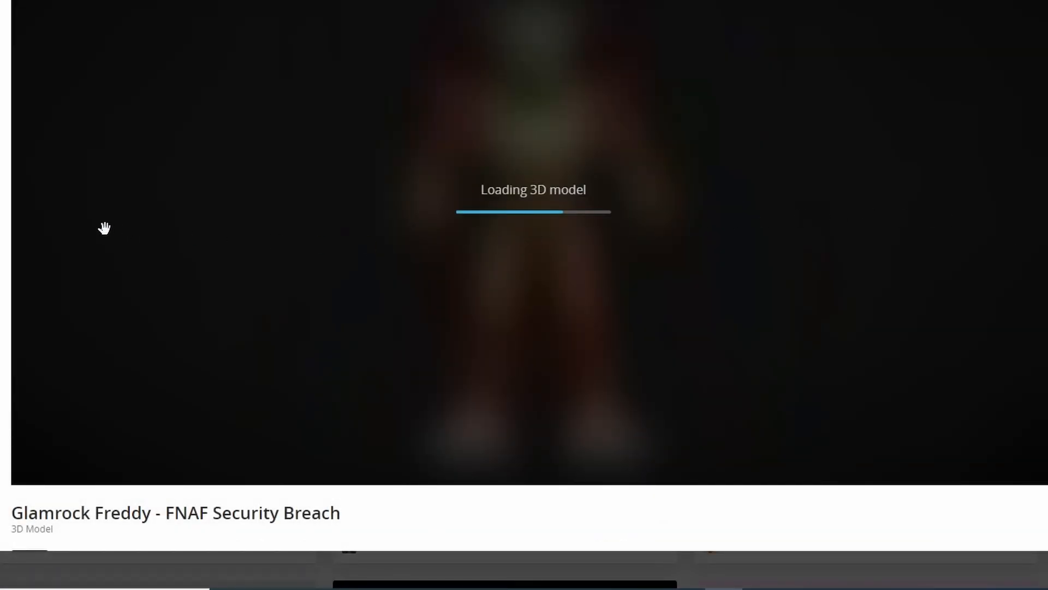
scroll(56, 532, down, 5)
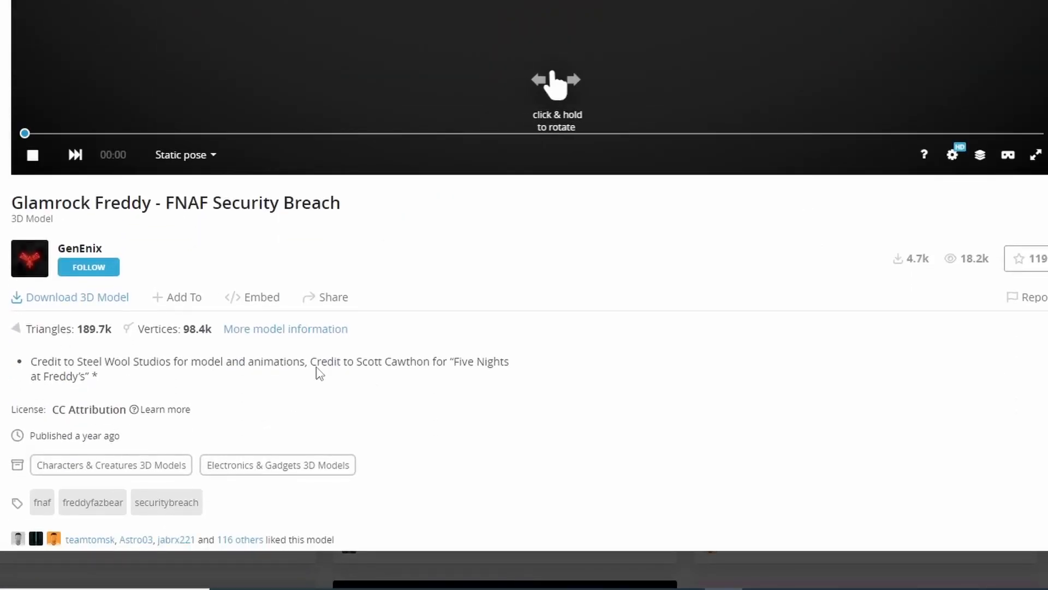
scroll(285, 424, up, 5)
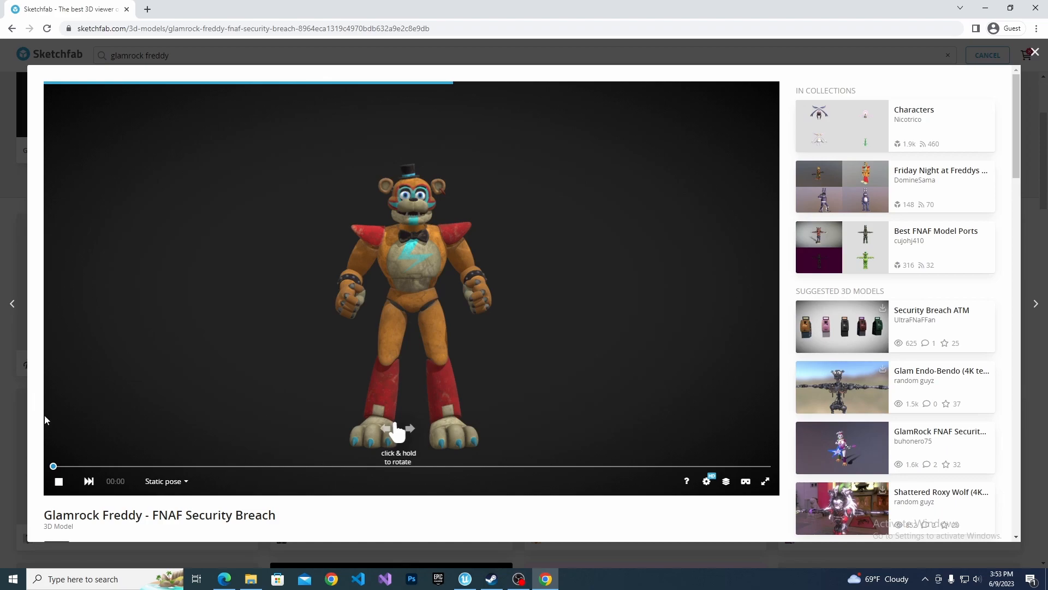
- Preview both RIG_Glamrock_Freddy_withProp animations on the model and return it to Static Pose
click(167, 483)
click(207, 447)
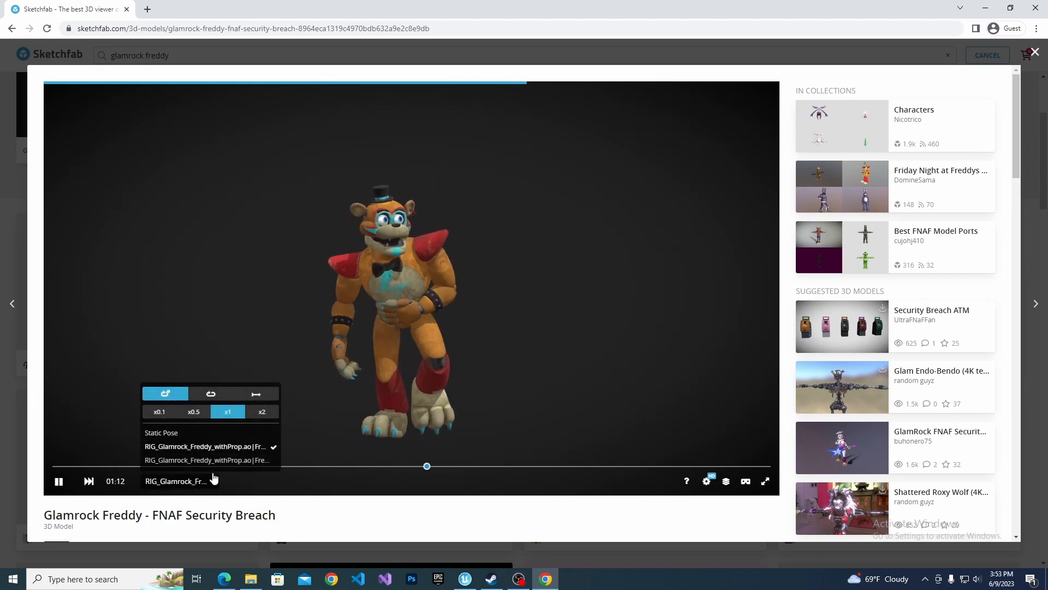
click(210, 462)
click(171, 433)
- Try to download the Glamrock Freddy - FNAF Security Breach 3D model and dismiss the login form
scroll(332, 502, down, 1)
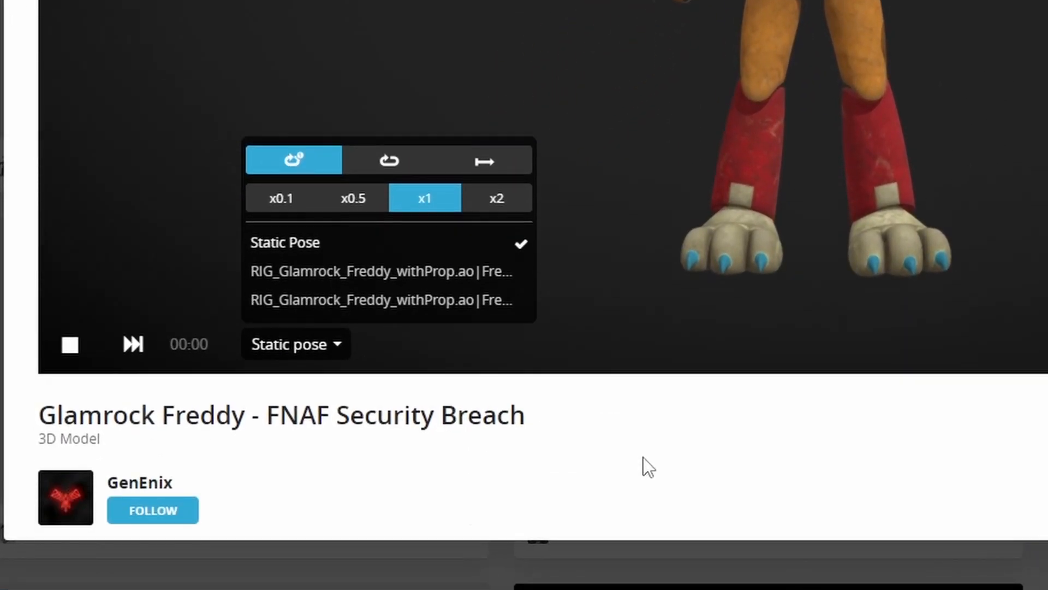
scroll(647, 467, down, 6)
click(114, 165)
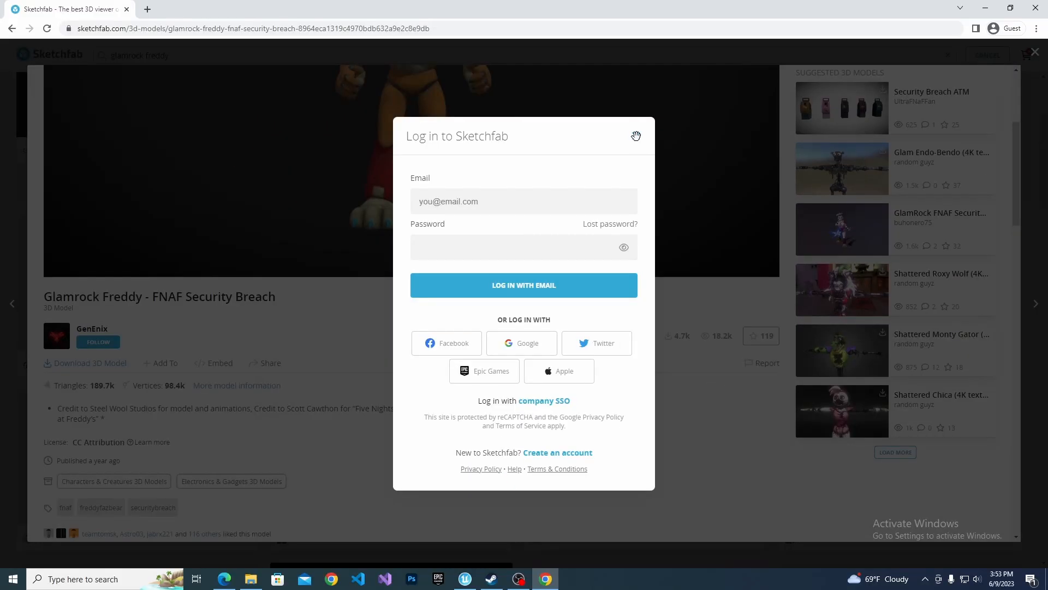
key(Escape)
scroll(341, 416, down, 4)
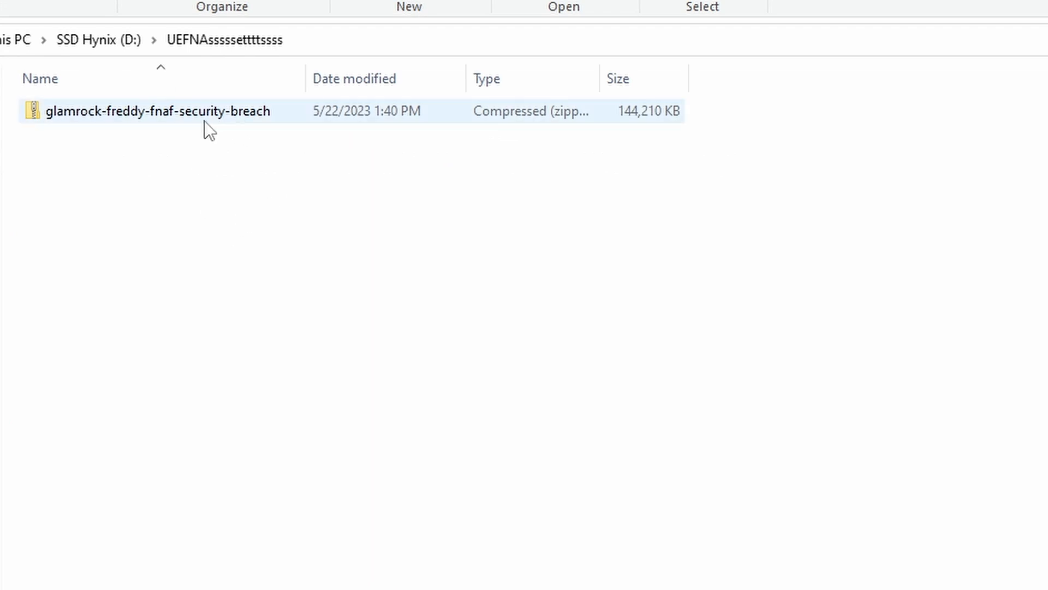
- Extract the glamrock-freddy-fnaf-security-breach zip archive into a folder of the same name beside it
click(178, 119)
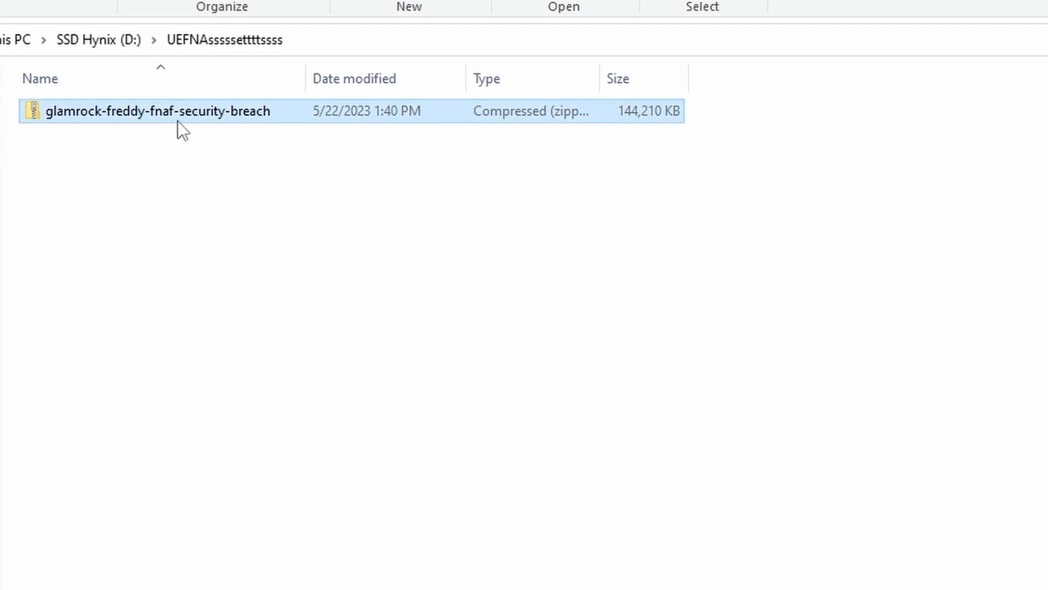
right_click(149, 110)
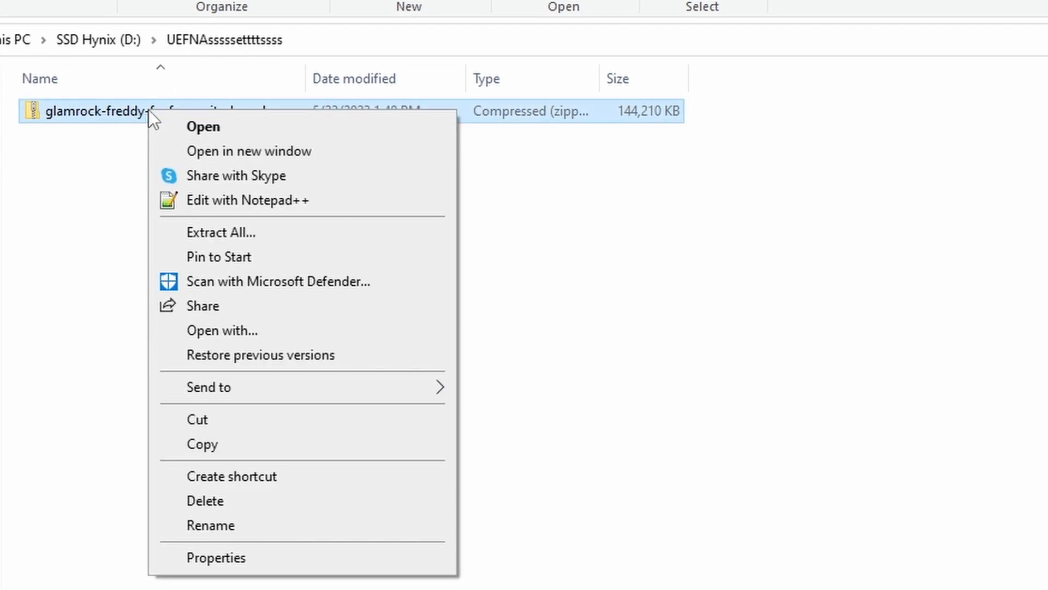
click(231, 232)
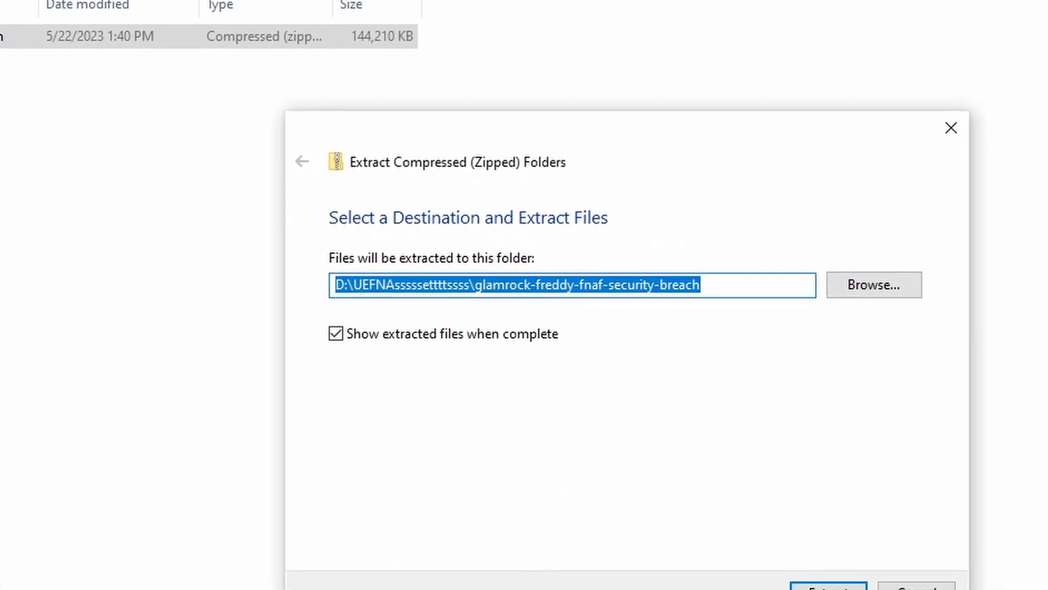
click(699, 557)
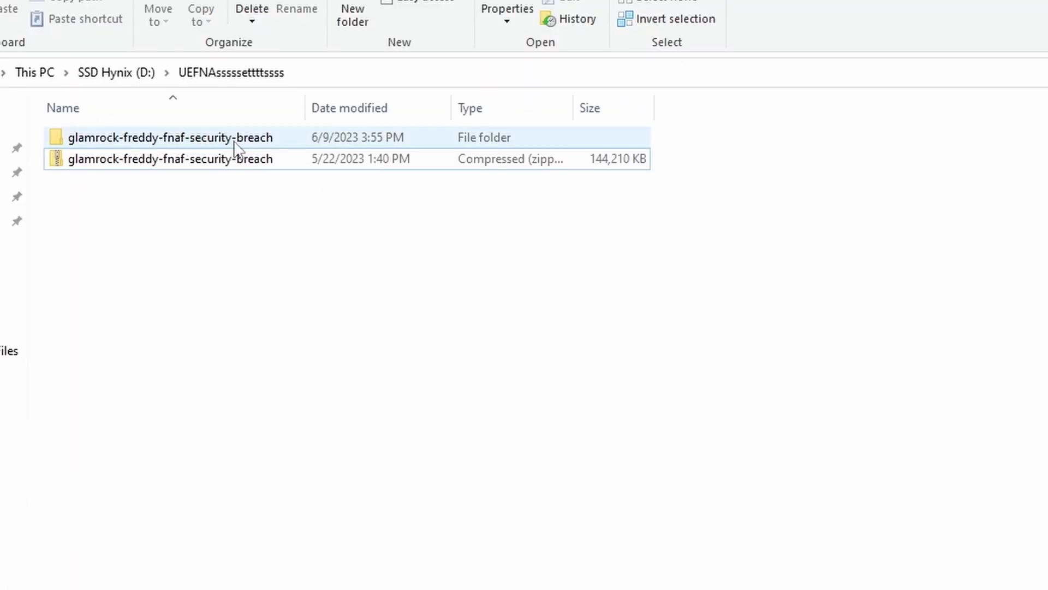
click(218, 190)
click(169, 164)
right_click(169, 164)
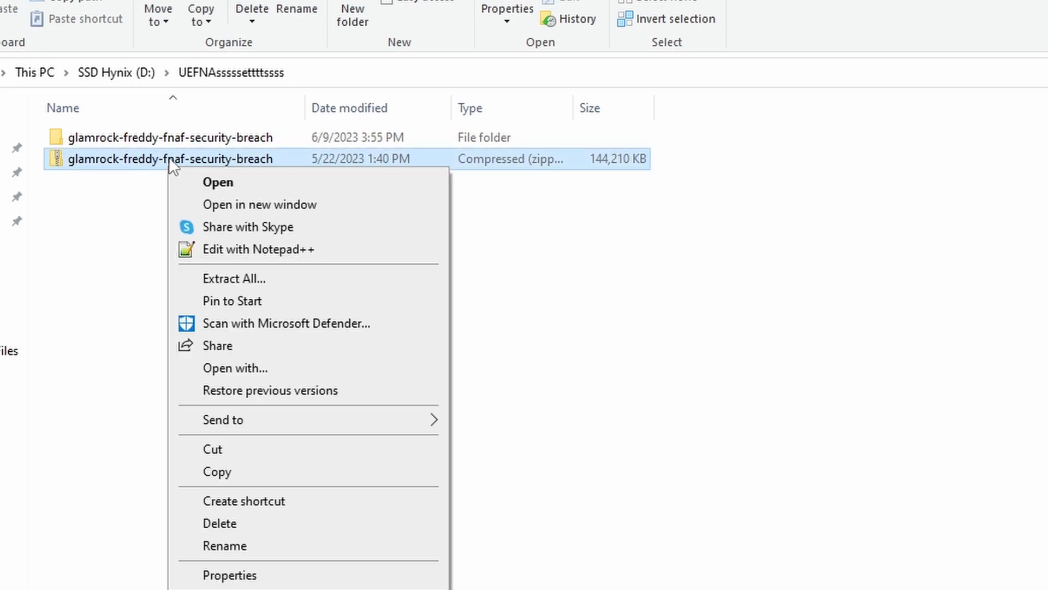
key(Escape)
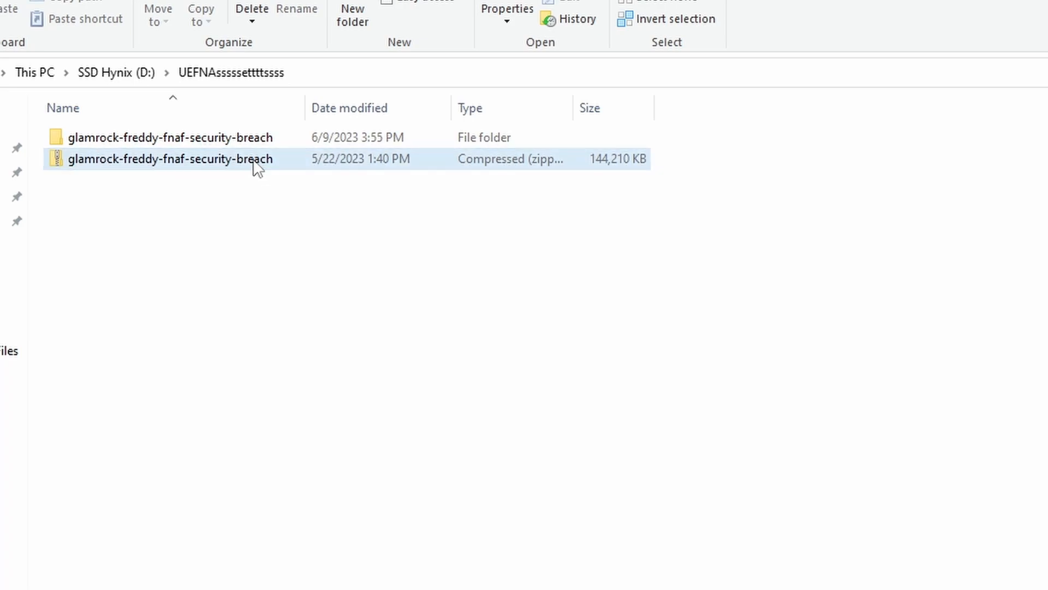
- Inspect the source and textures folders inside the extracted glamrock-freddy-fnaf-security-breach folder
double_click(236, 137)
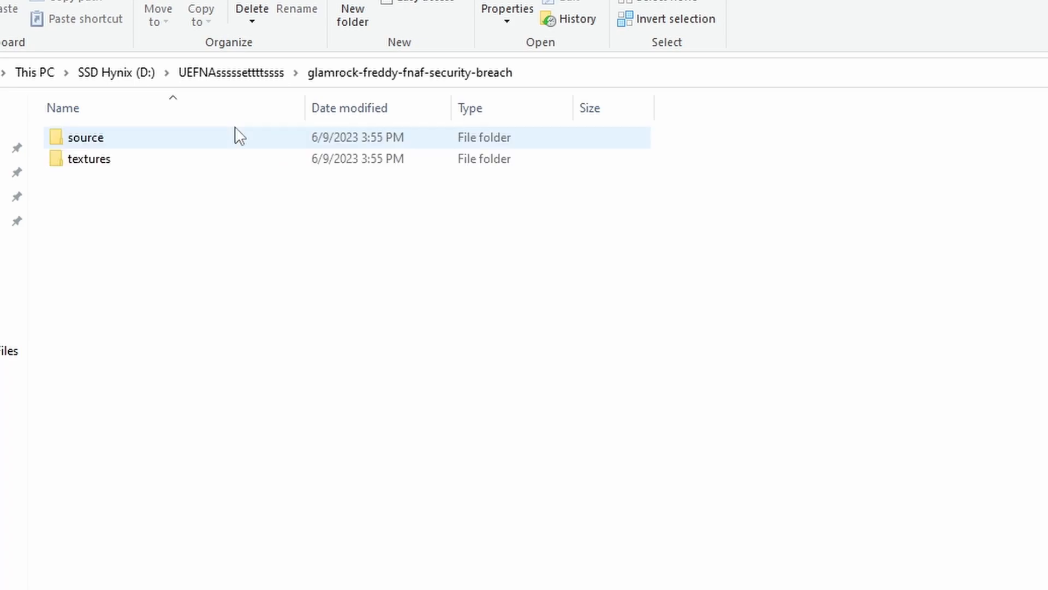
click(147, 138)
double_click(147, 137)
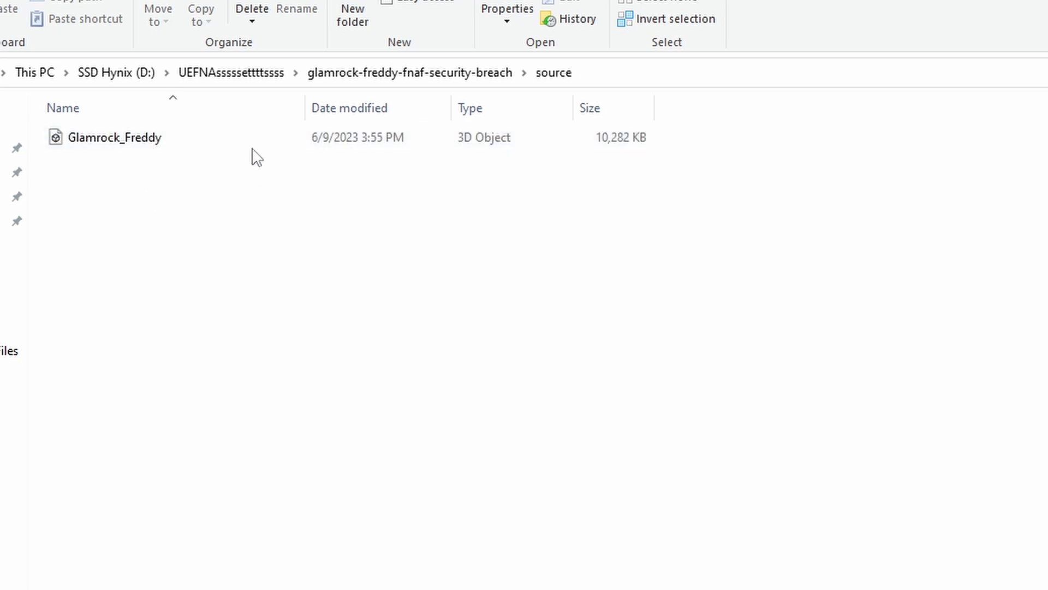
key(alt+Left)
click(166, 162)
double_click(182, 158)
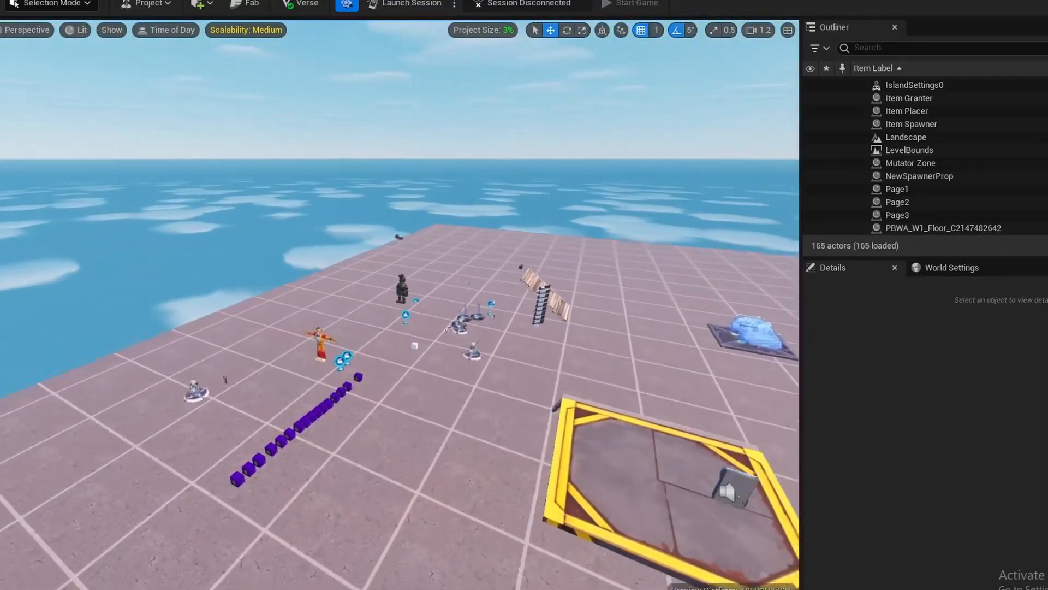
- Switch to the Unreal Editor and create a folder named CustomCharacter in VPT Content
key(ctrl+space)
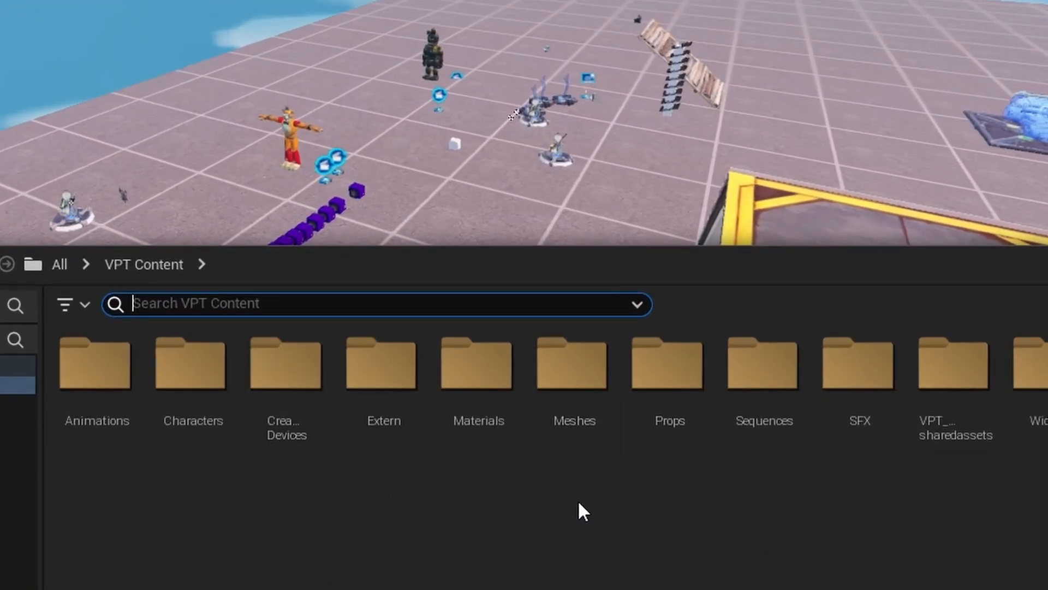
right_click(349, 513)
click(434, 12)
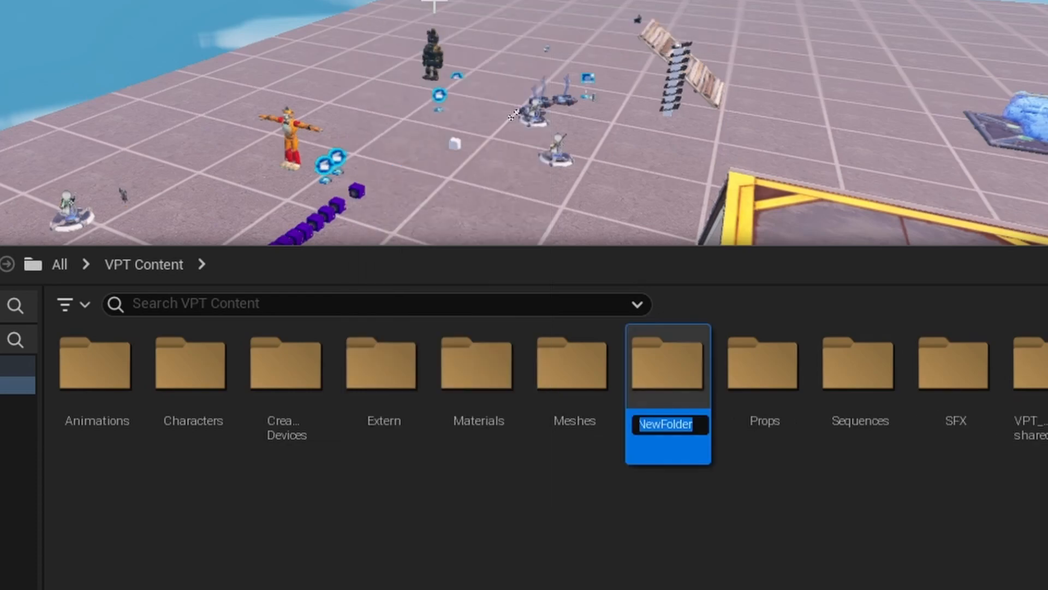
text(CustomCharacter)
key(Return)
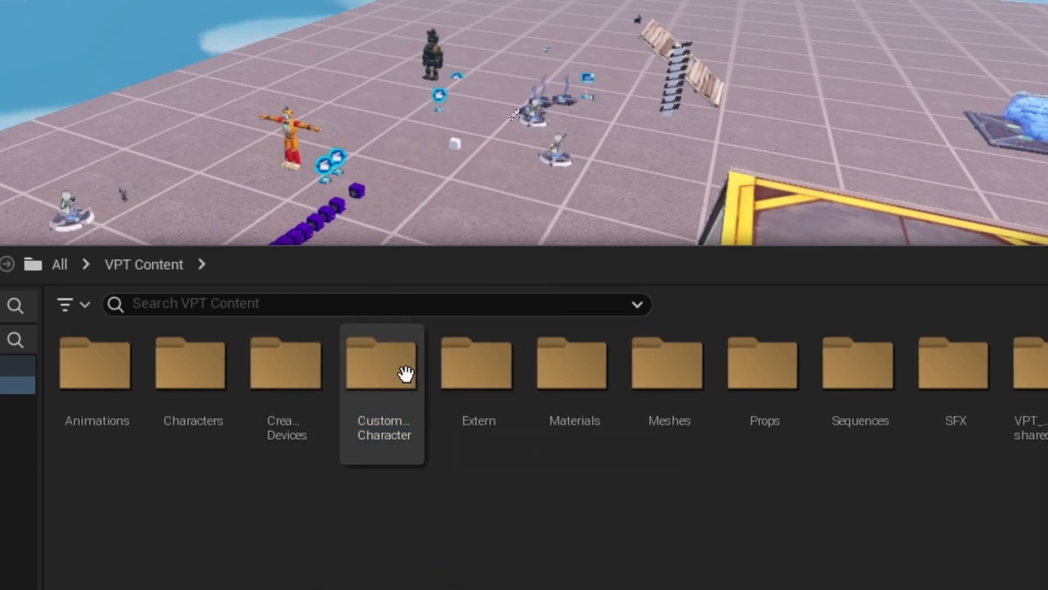
- Create a subfolder named Model inside the CustomCharacter folder
double_click(402, 369)
right_click(278, 413)
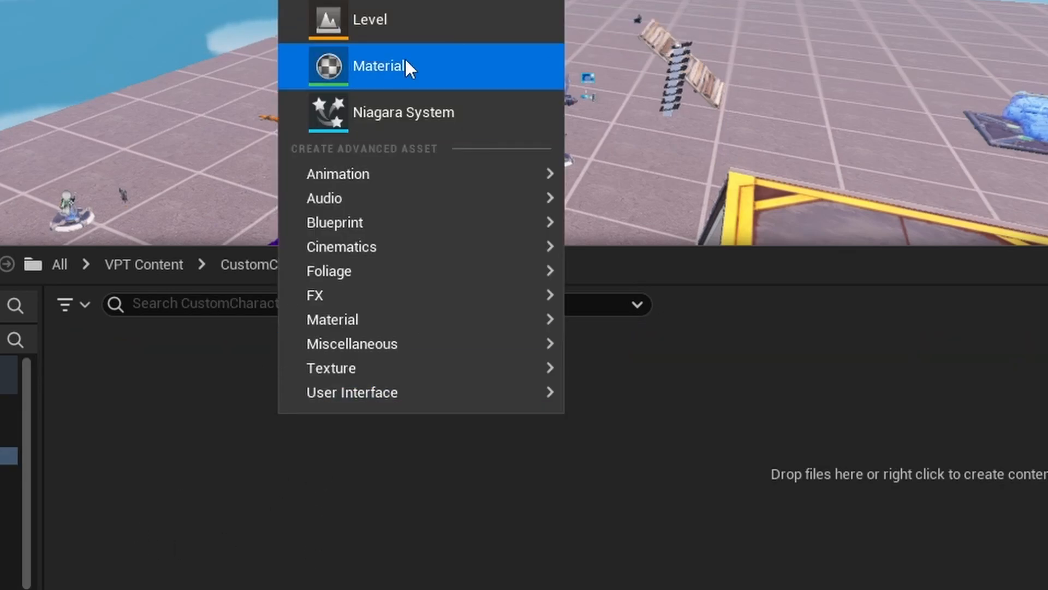
click(434, 12)
text(Model)
key(Return)
click(334, 482)
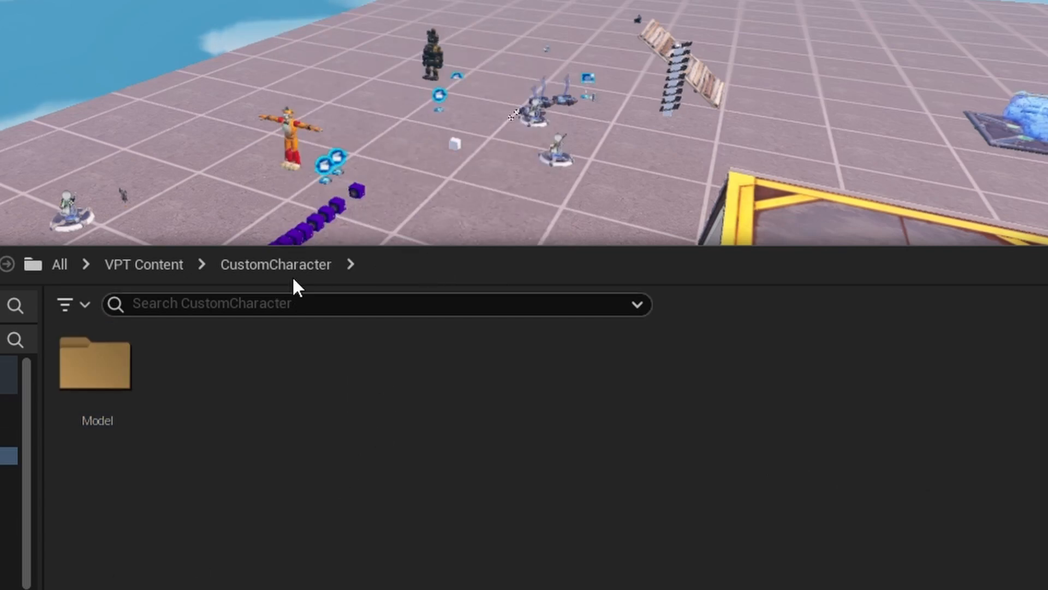
- Bring the Glamrock_Freddy 3D file from the extracted source folder into the CustomCharacter/Model folder for import
double_click(112, 355)
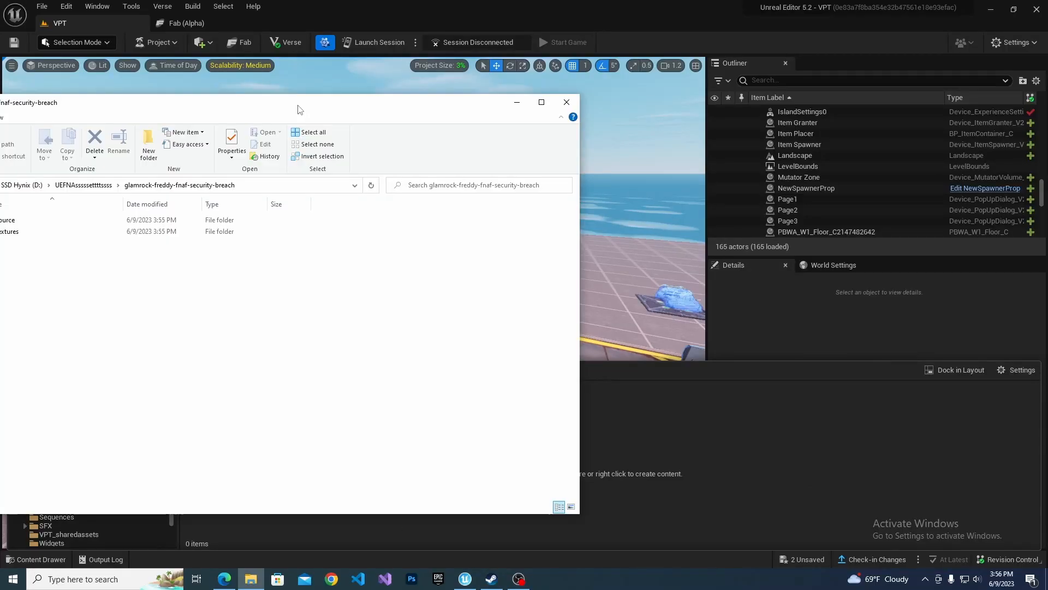
drag(298, 104, 339, 65)
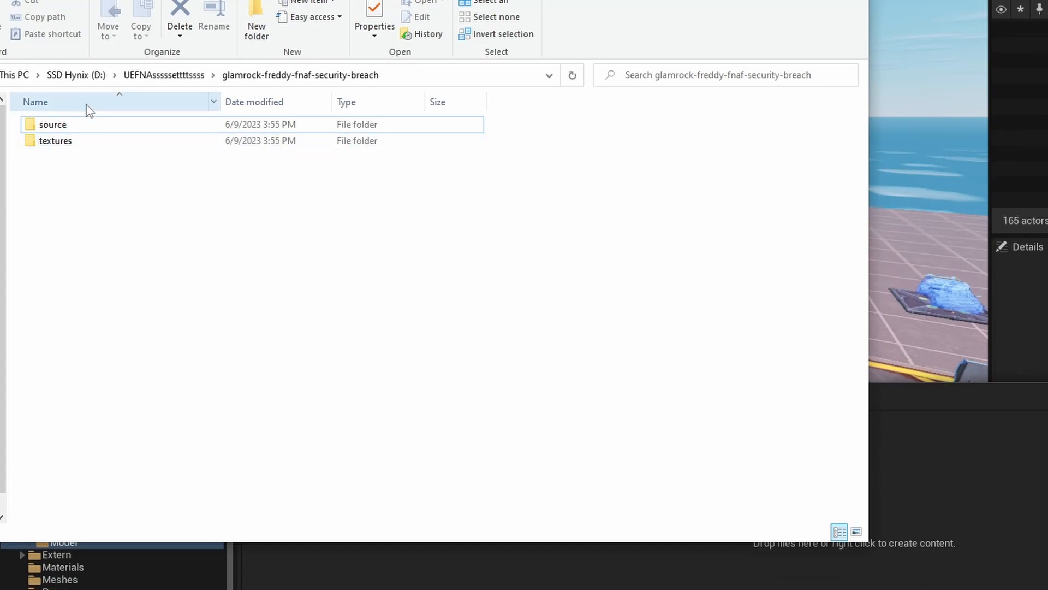
double_click(54, 180)
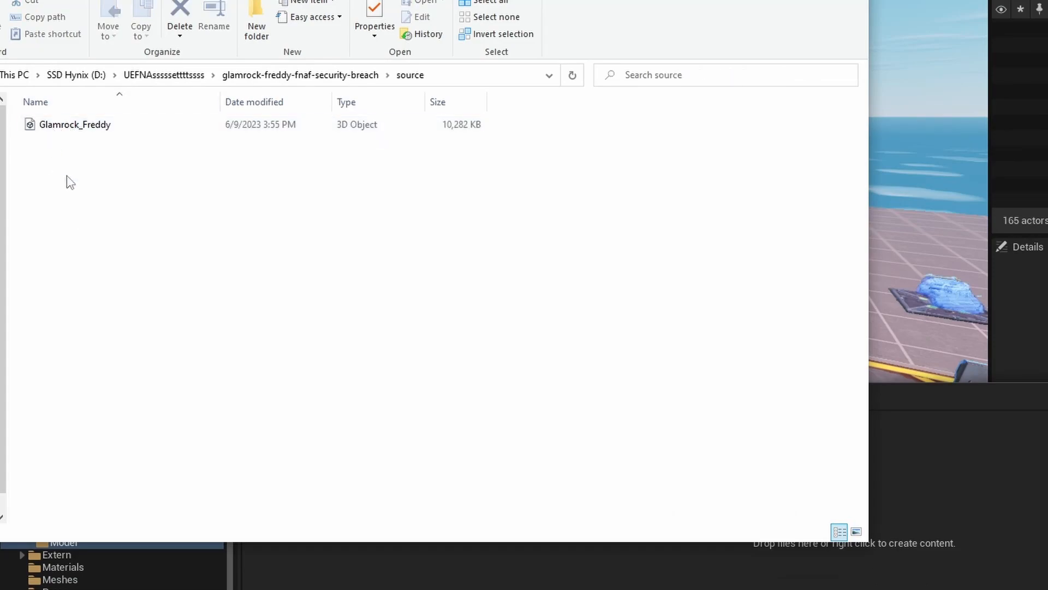
drag(89, 132, 889, 503)
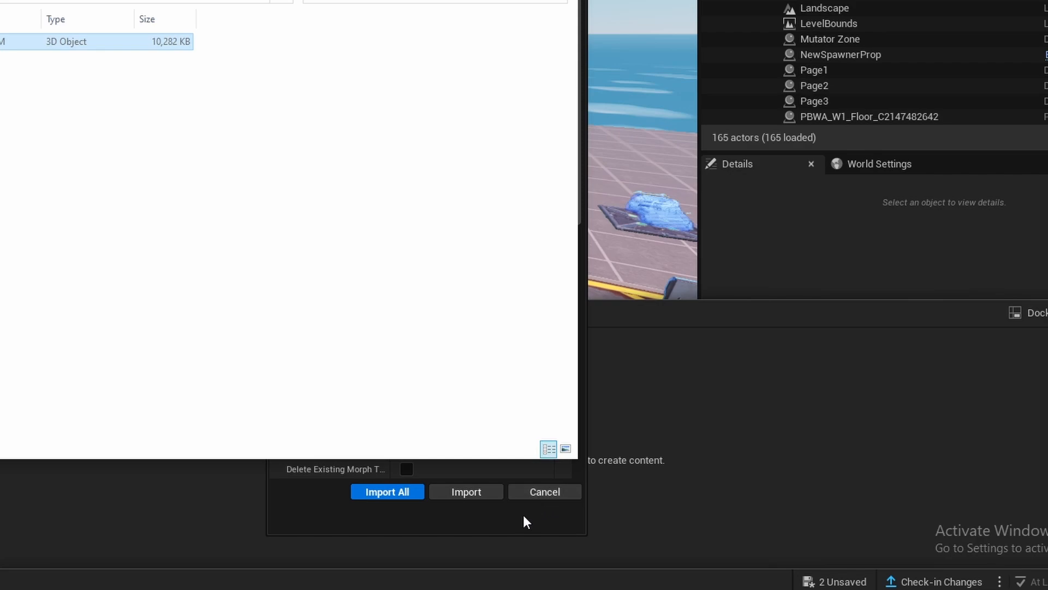
- Import all of Glamrock_Freddy as a skeletal mesh with Import Animations enabled
click(523, 515)
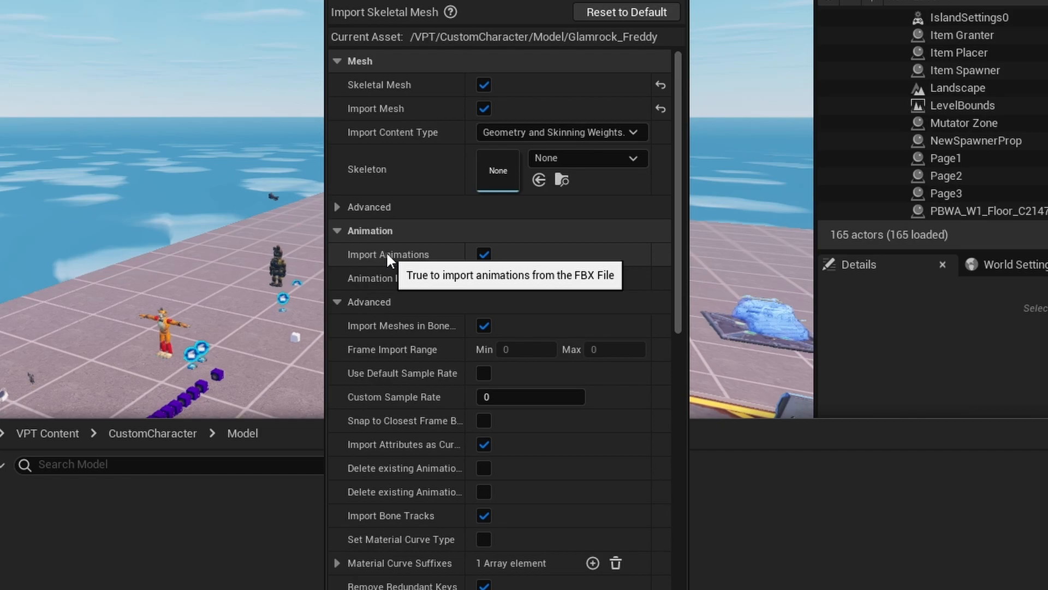
click(485, 254)
click(485, 254)
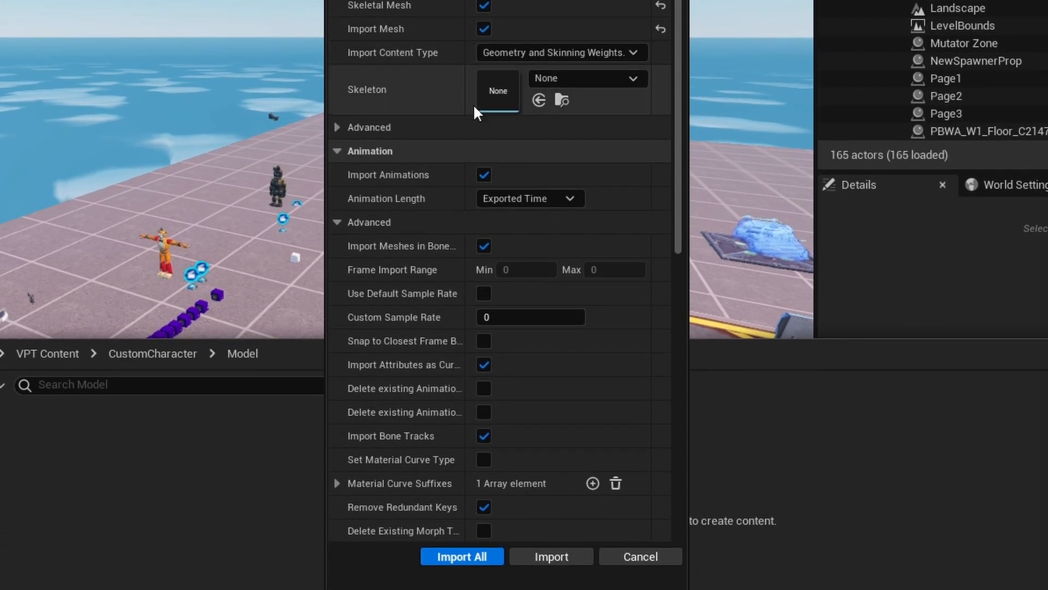
click(458, 557)
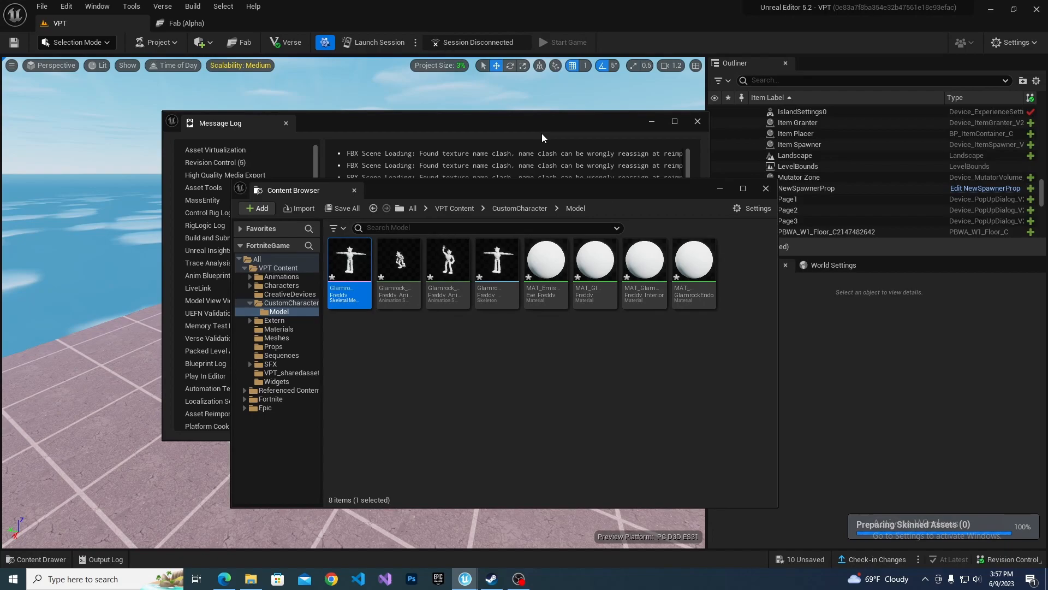
- Review the import messages in the Message Log, close it, and show the Model folder's contents
drag(527, 121, 489, 143)
scroll(395, 293, down, 3)
scroll(395, 293, up, 3)
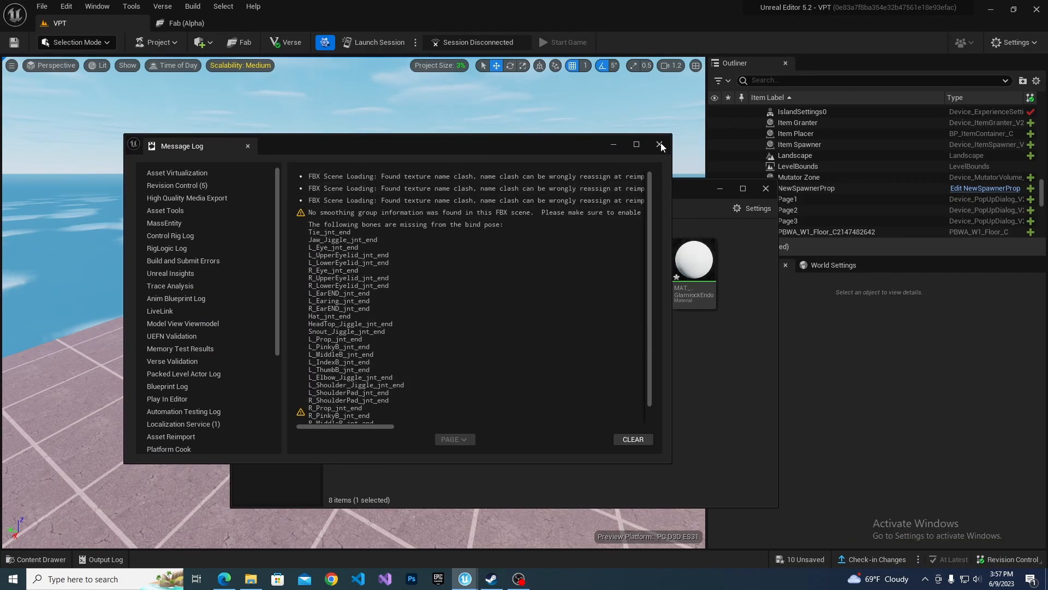
click(659, 145)
key(ctrl+space)
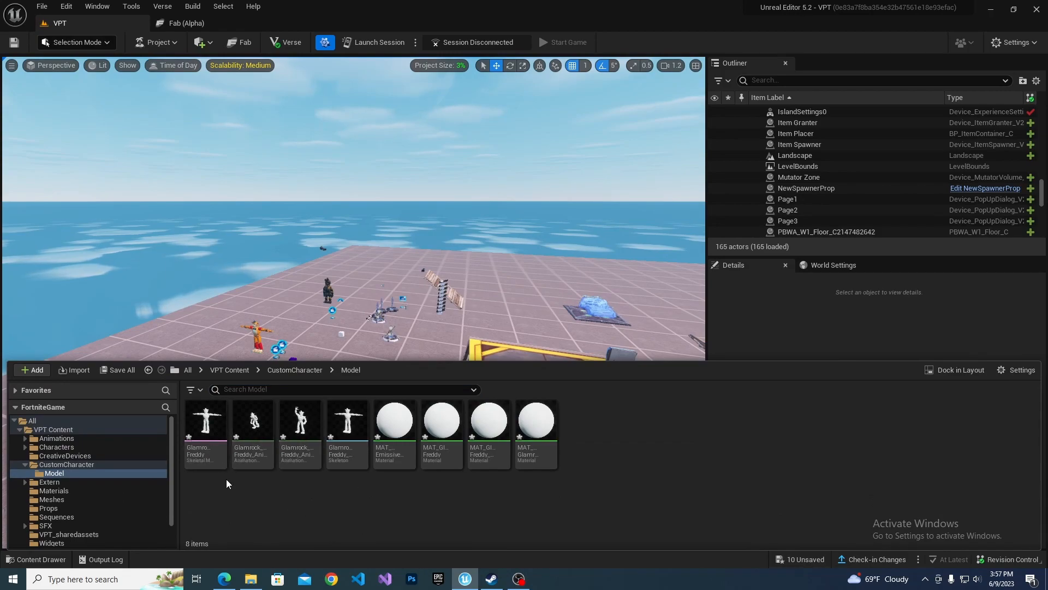
- Preview the imported Glamrock_Freddy skeletal mesh and both of its animation sequences, closing each editor after viewing
double_click(199, 444)
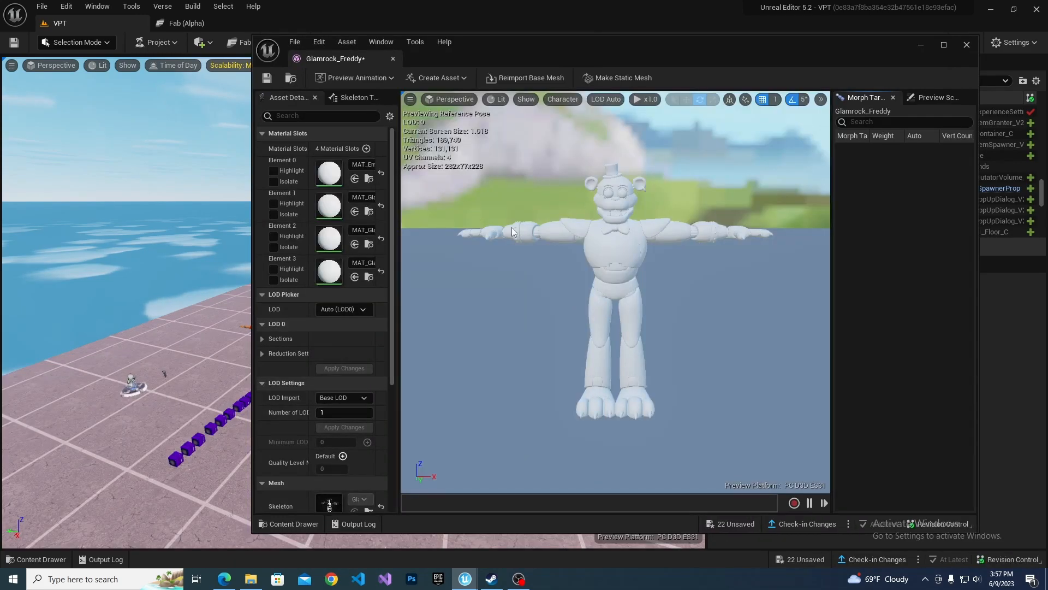
click(966, 45)
key(ctrl+space)
double_click(302, 464)
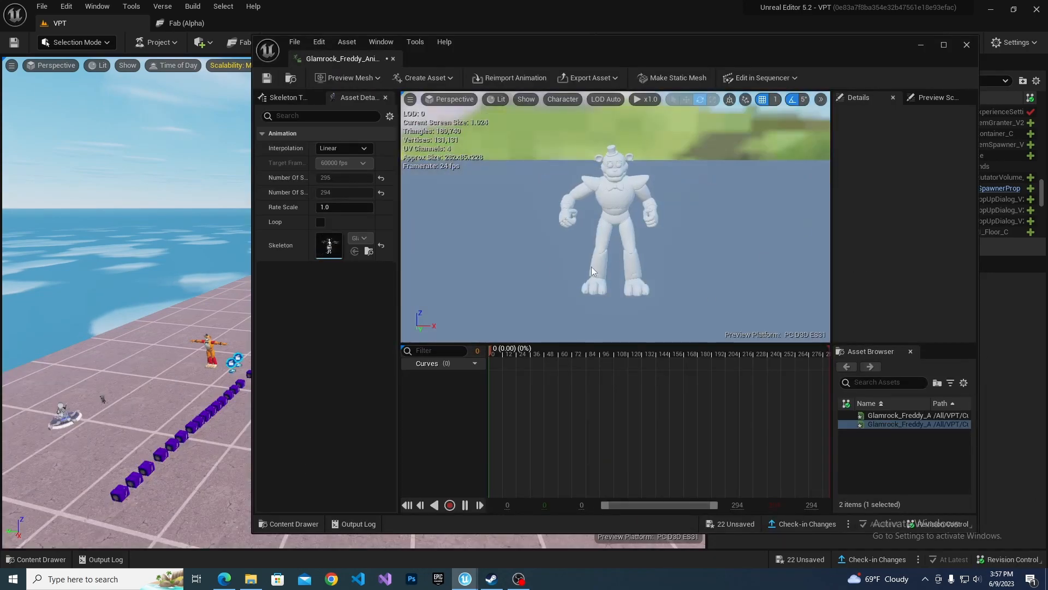
click(966, 45)
key(ctrl+space)
click(252, 445)
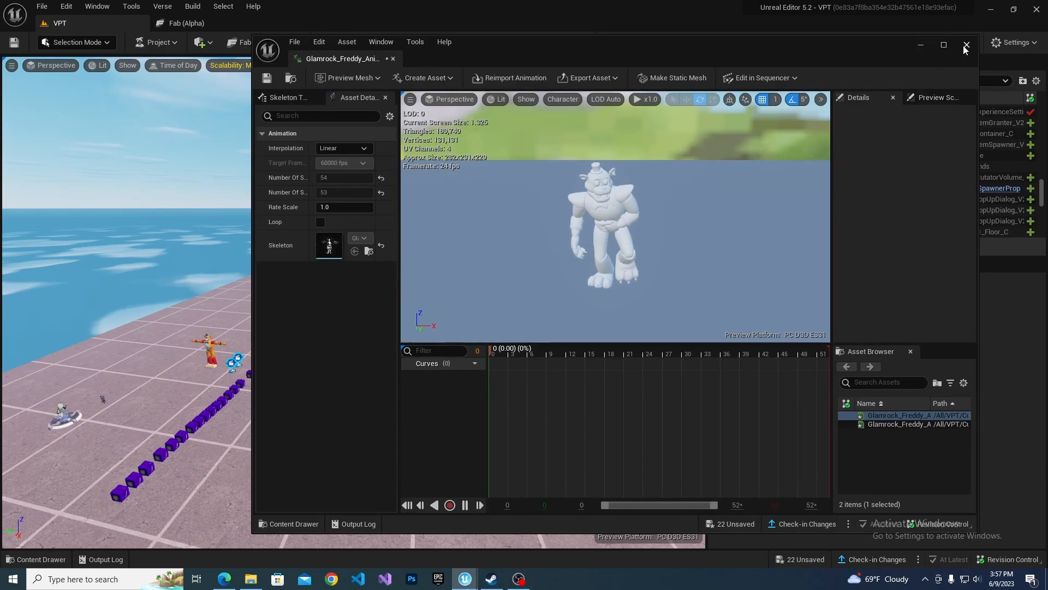
click(966, 47)
key(ctrl+space)
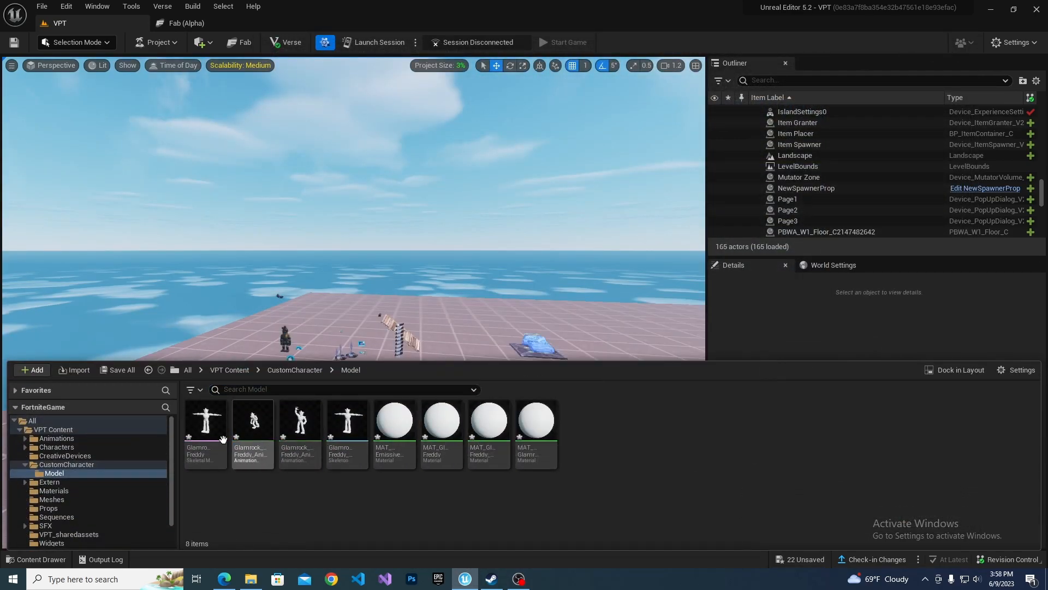
mouse_move(214, 437)
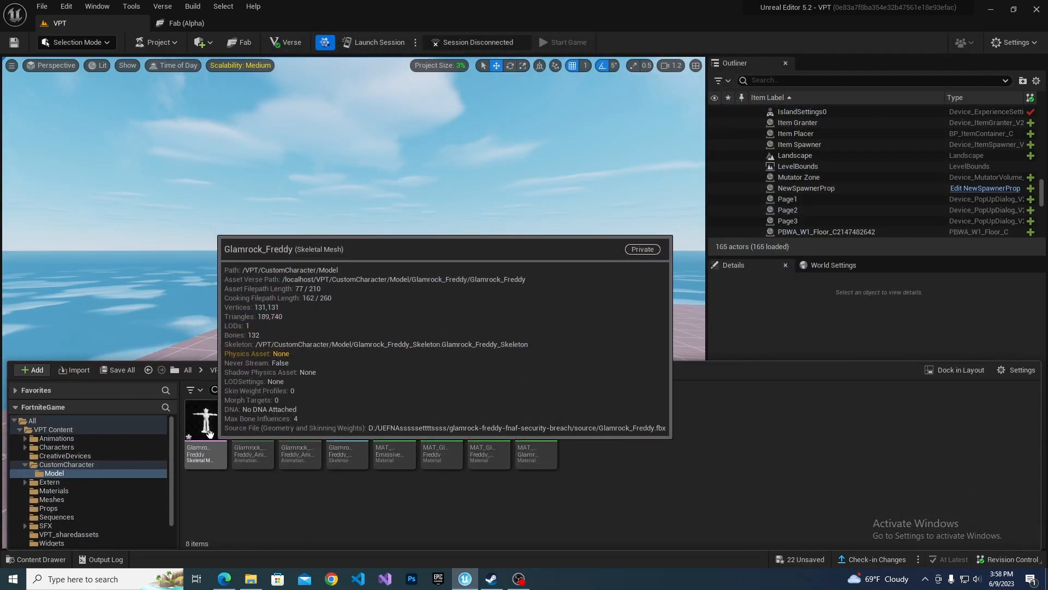
- Switch to File Explorer and open the textures folder inside the glamrock-freddy-fnaf-security-breach folder
click(250, 581)
click(100, 238)
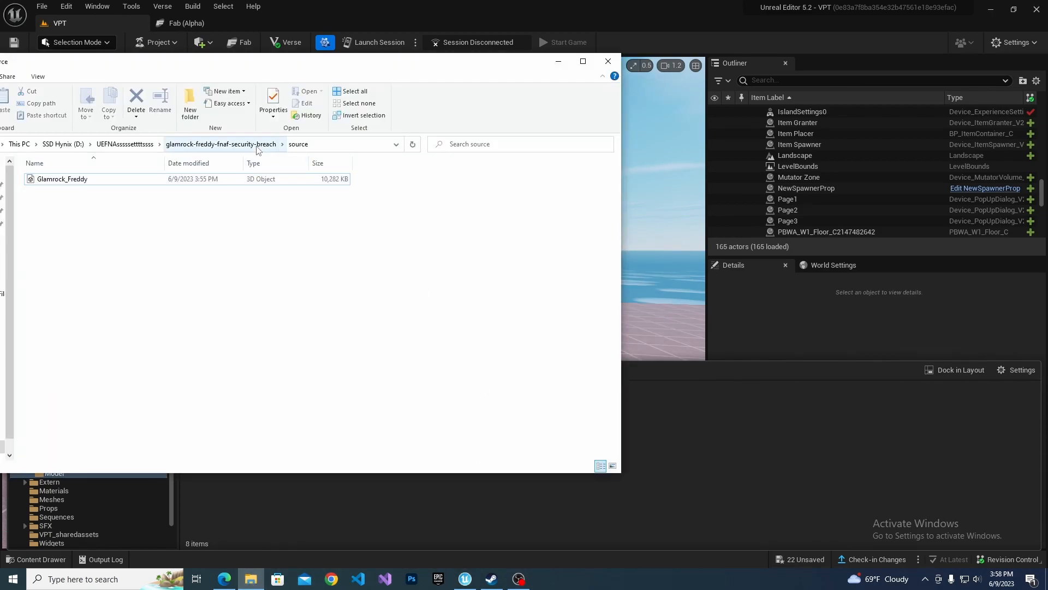
click(256, 145)
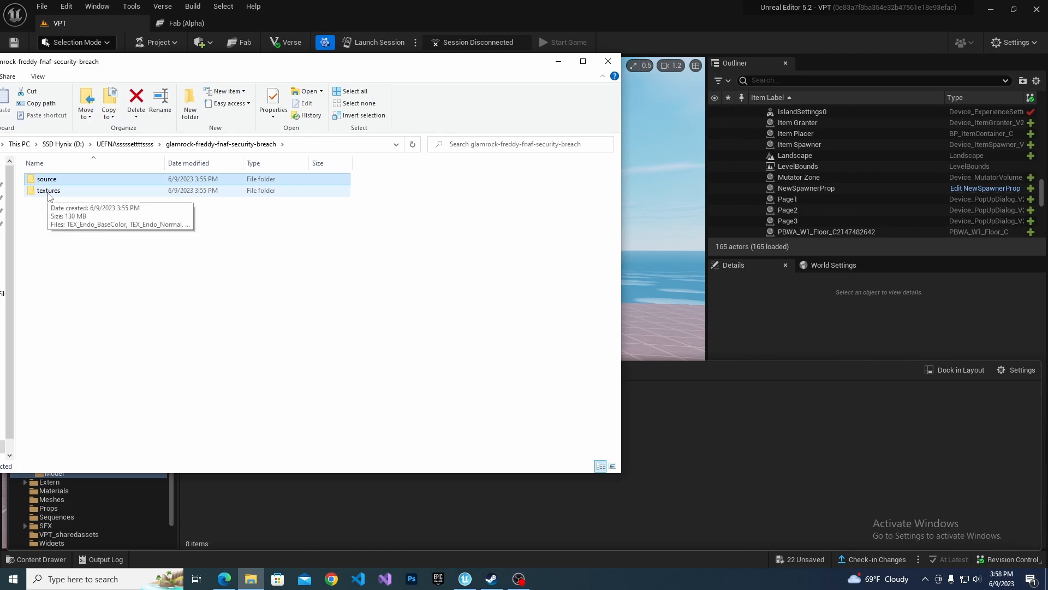
click(125, 144)
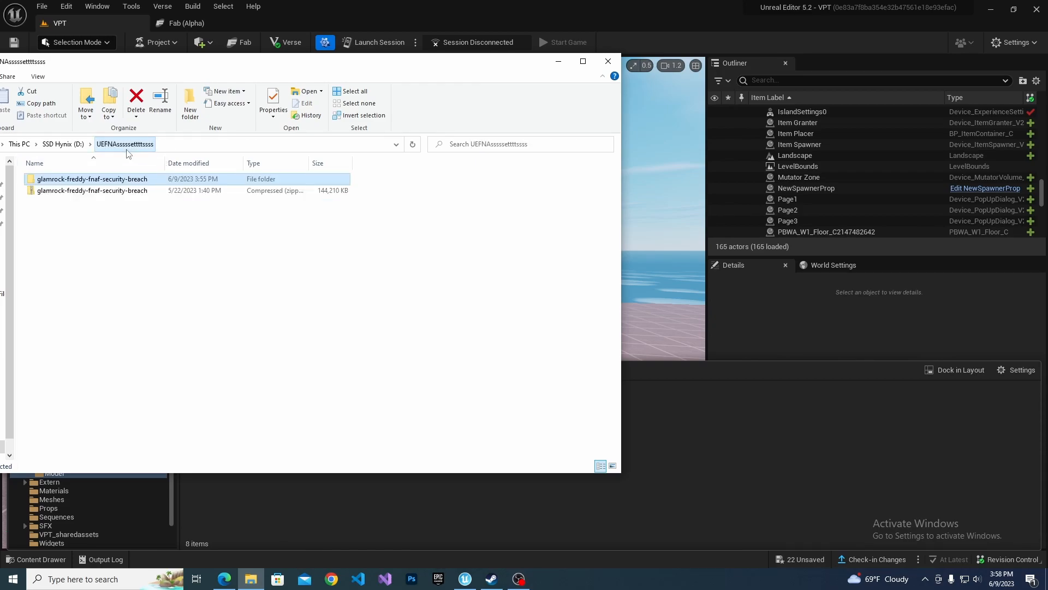
double_click(99, 183)
double_click(69, 191)
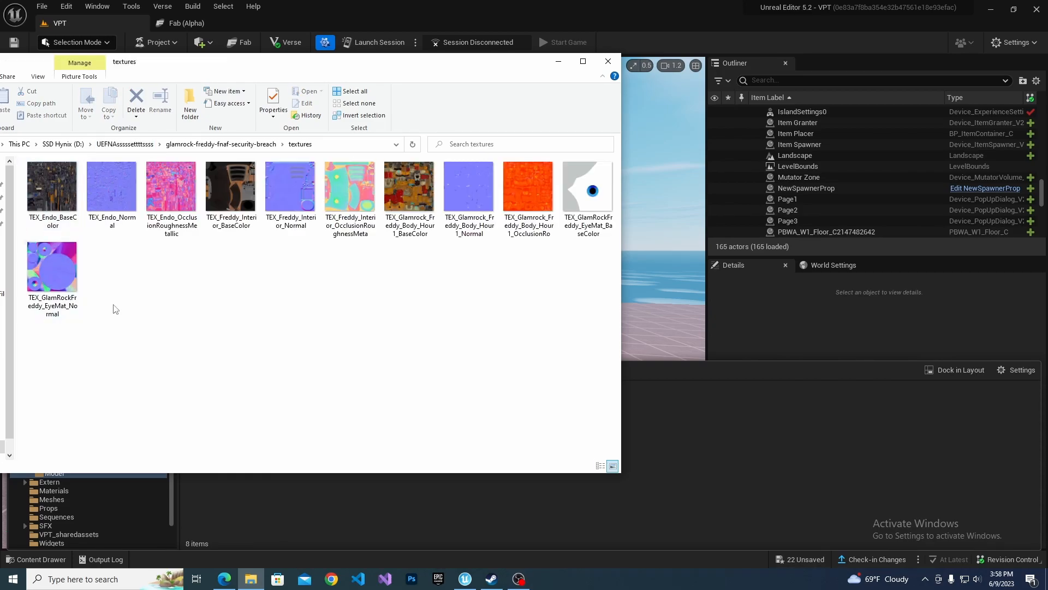
- Import all texture images from the textures folder into CustomCharacter/Model and save all unsaved content
drag(208, 374, 51, 184)
click(159, 295)
key(ctrl+a)
drag(183, 223, 744, 449)
drag(674, 457, 675, 458)
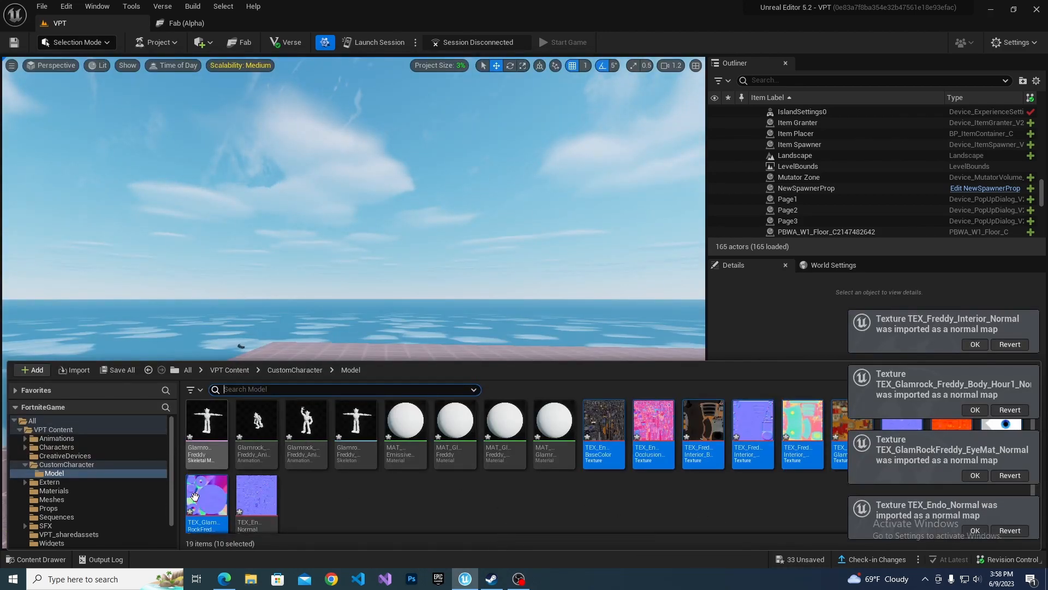
click(127, 370)
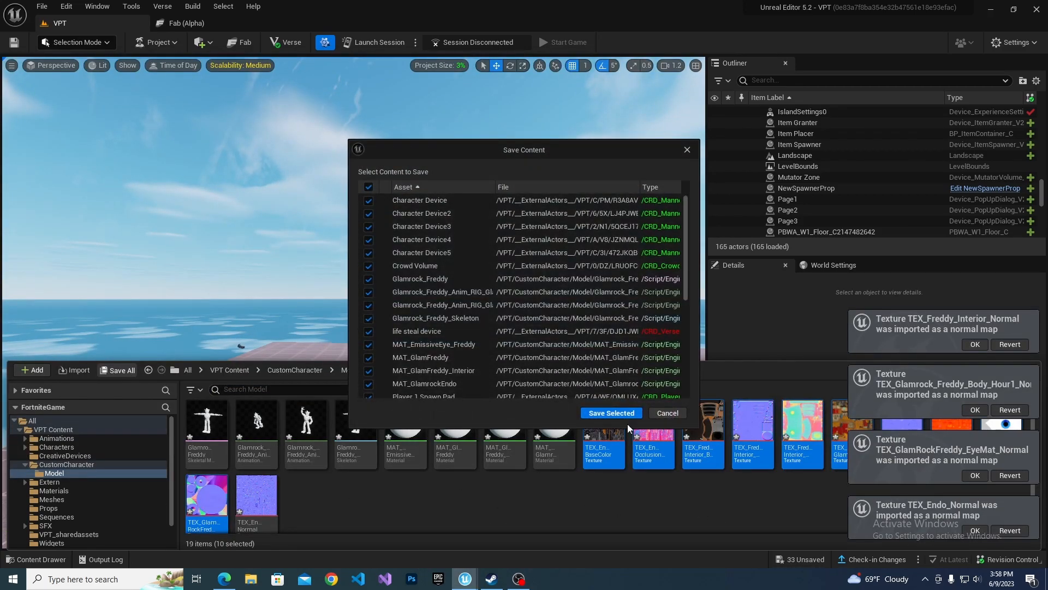
click(612, 412)
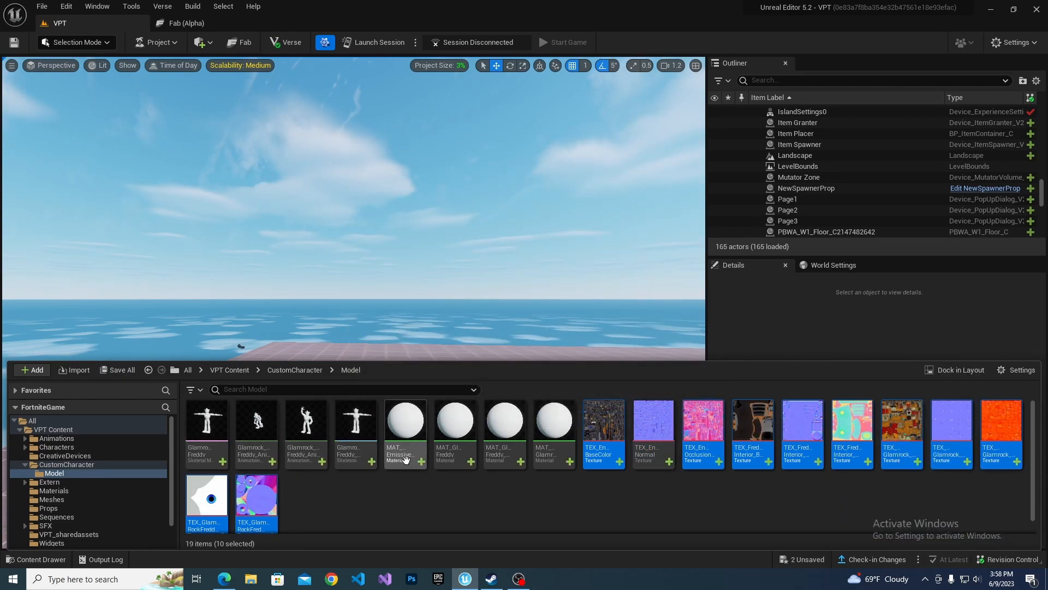
- Look over the imported materials and examine the material slots of the Glamrock_Freddy skeletal mesh
click(406, 429)
click(505, 428)
click(563, 445)
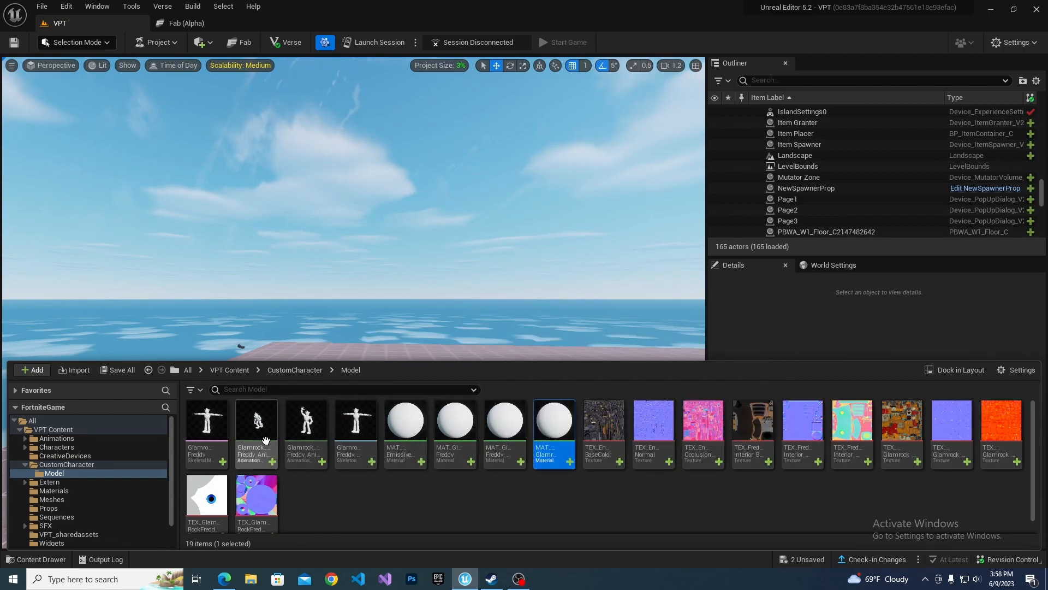
double_click(198, 418)
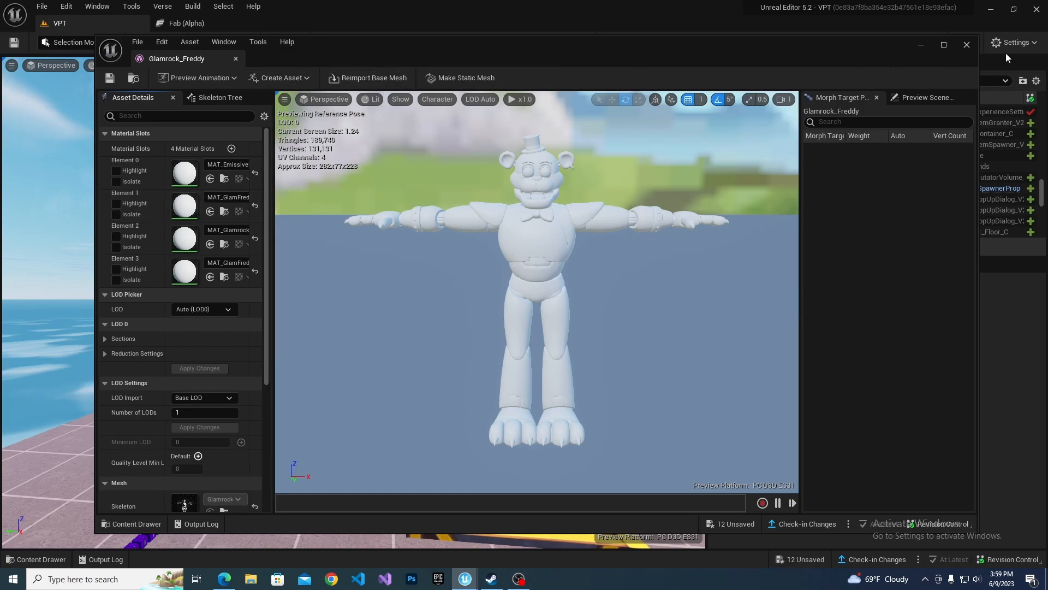
click(966, 45)
key(ctrl+space)
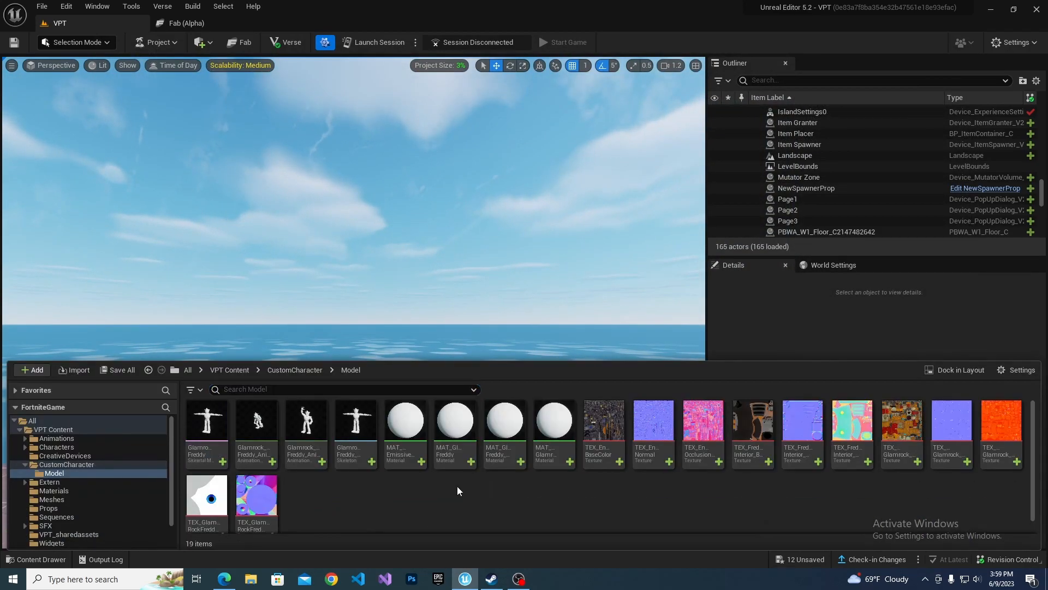
- Open the MAT_EmissiveEye_Freddy material and delete the Param node feeding its Base Color
click(411, 456)
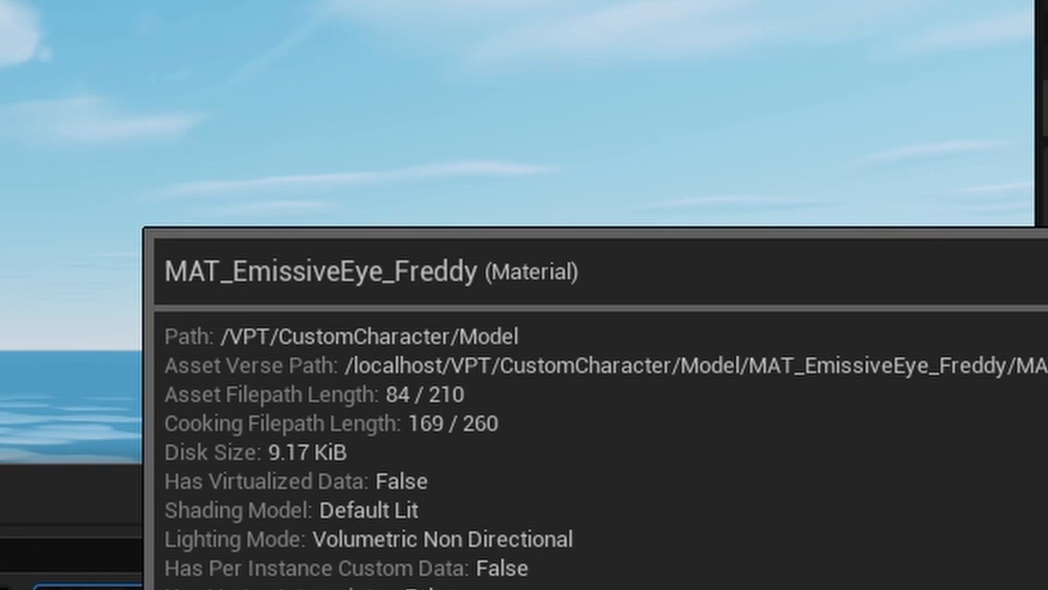
double_click(125, 588)
right_drag(421, 329, 498, 386)
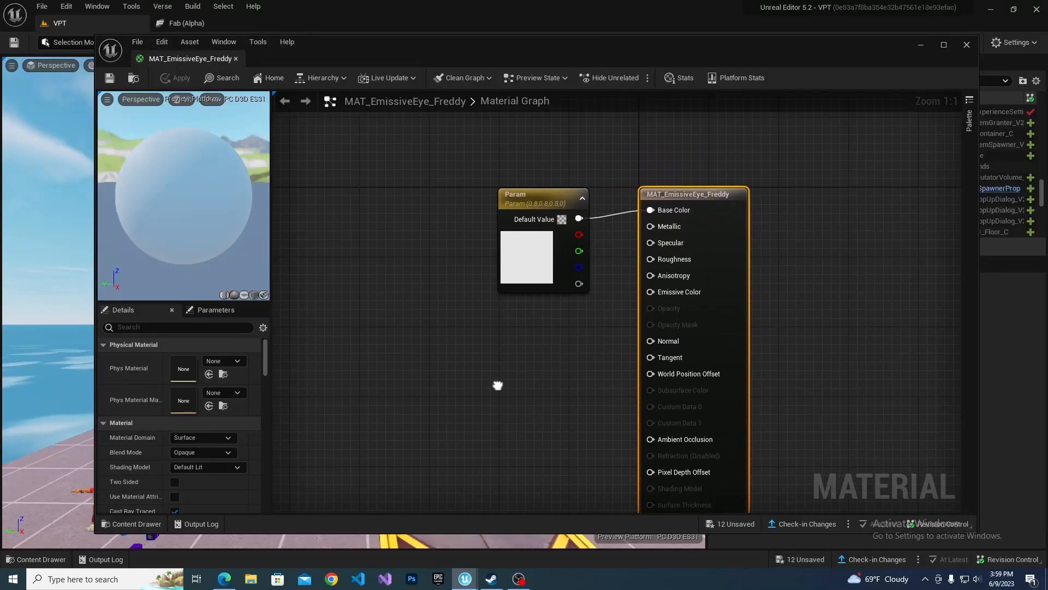
click(535, 204)
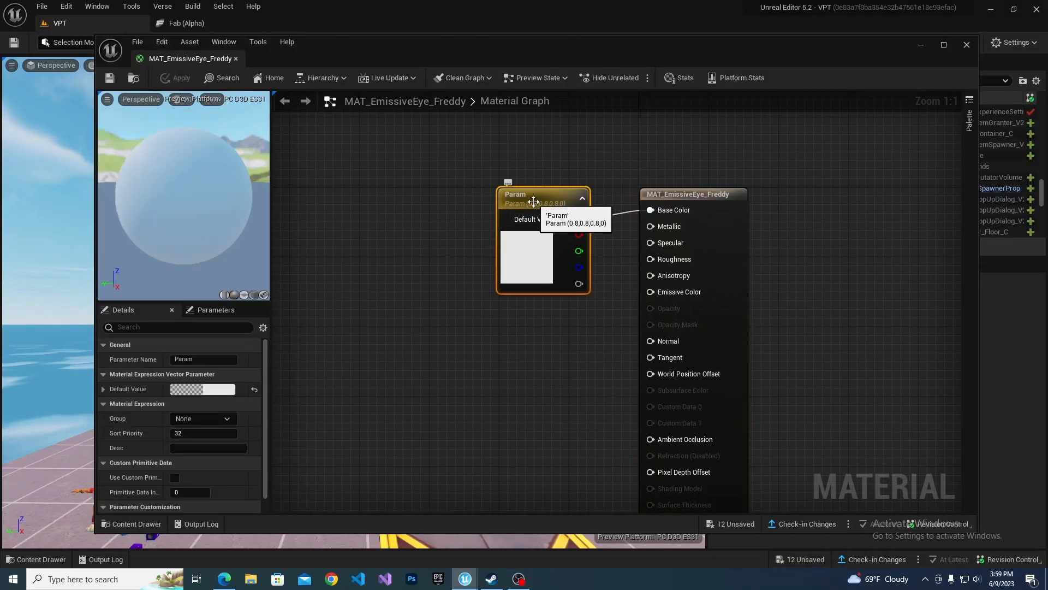
key(Delete)
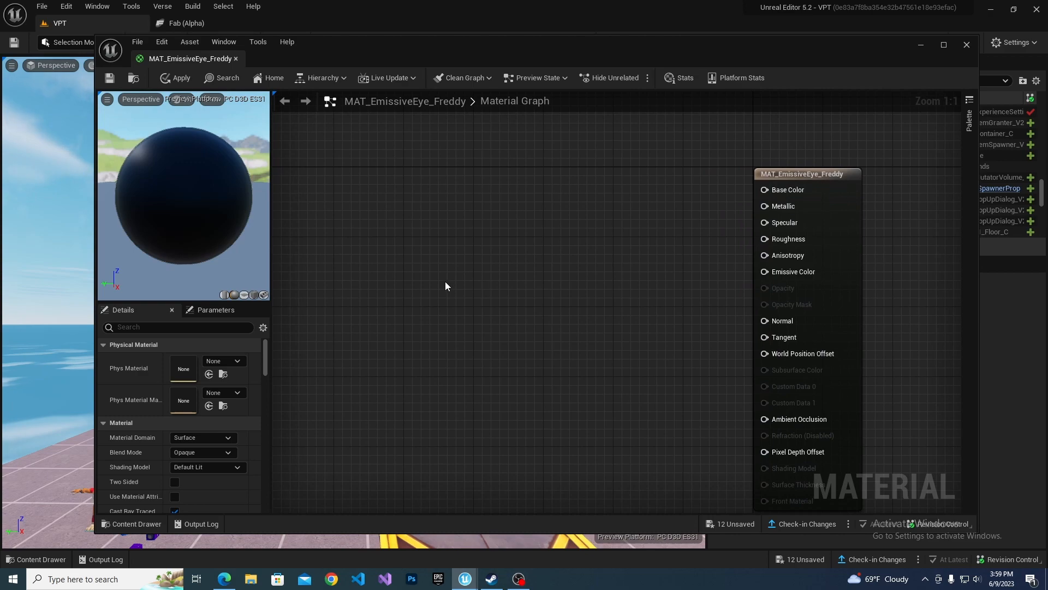
- Add the TEX_GlamRockFreddy_EyeMat_BaseColor and TEX_GlamRockFreddy_EyeMat_Normal textures to the material graph as texture samples
key(ctrl+space)
scroll(605, 462, down, 1)
scroll(607, 479, up, 1)
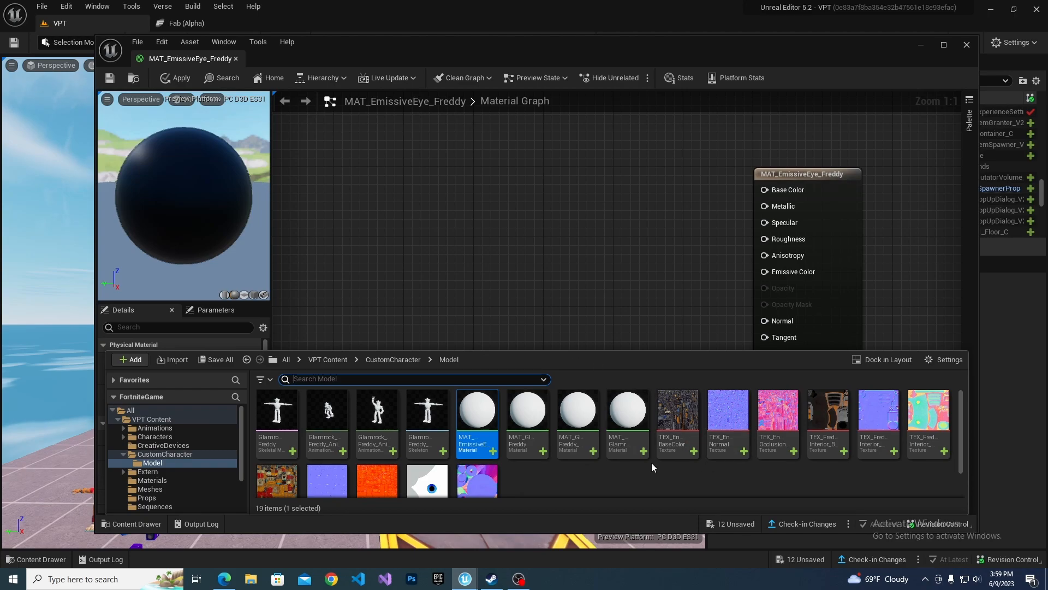
scroll(546, 453, down, 1)
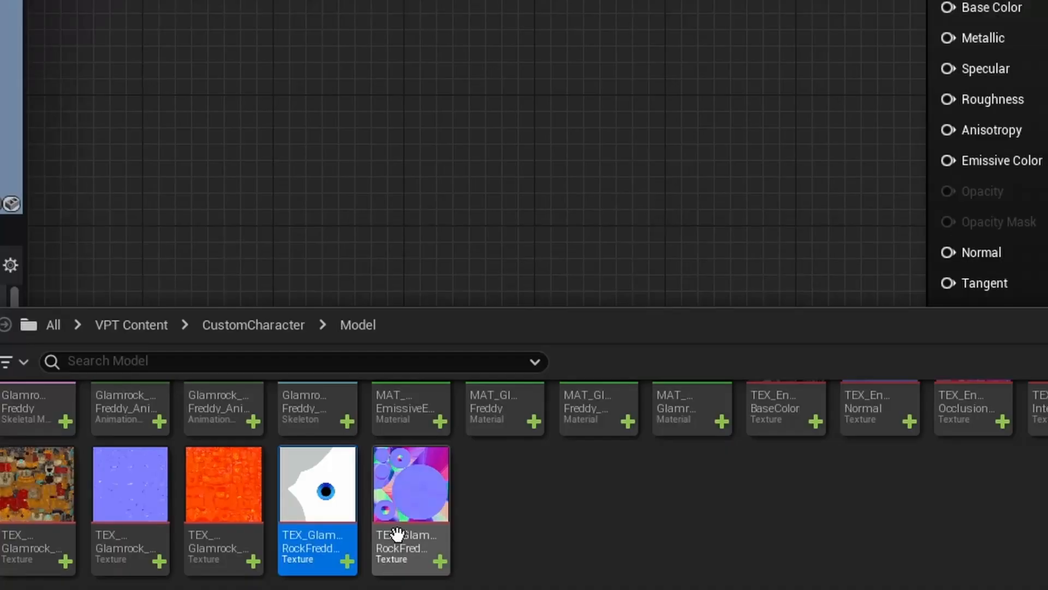
mouse_move(397, 532)
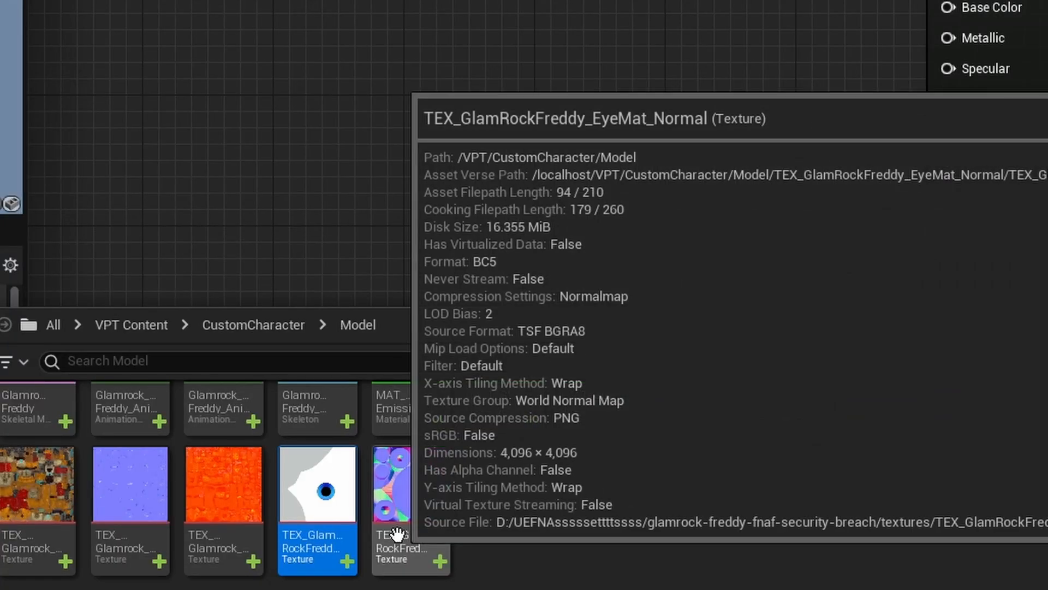
mouse_move(363, 497)
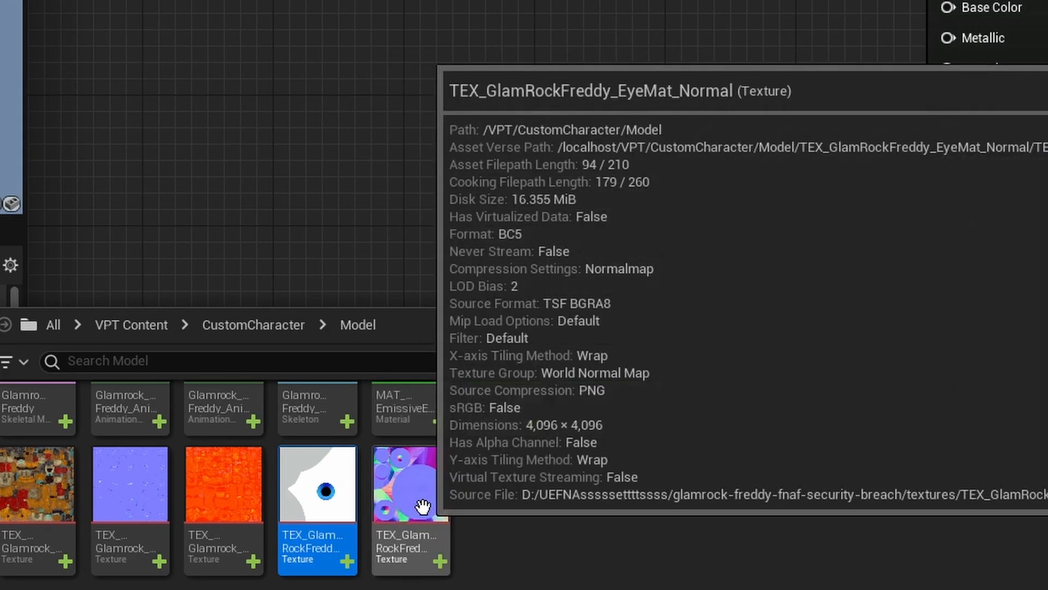
click(419, 495)
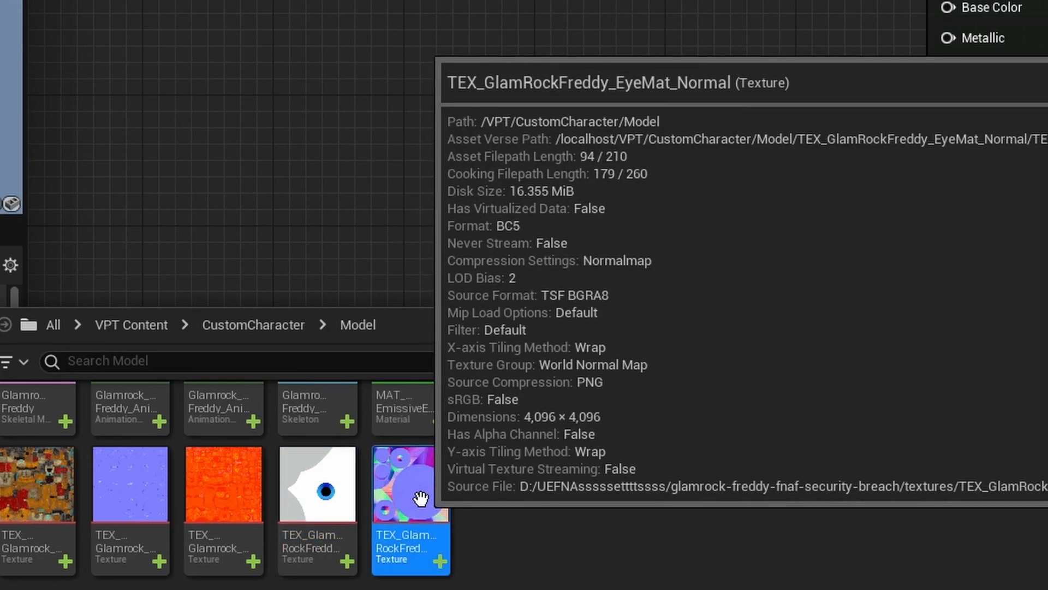
ctrl+click(330, 475)
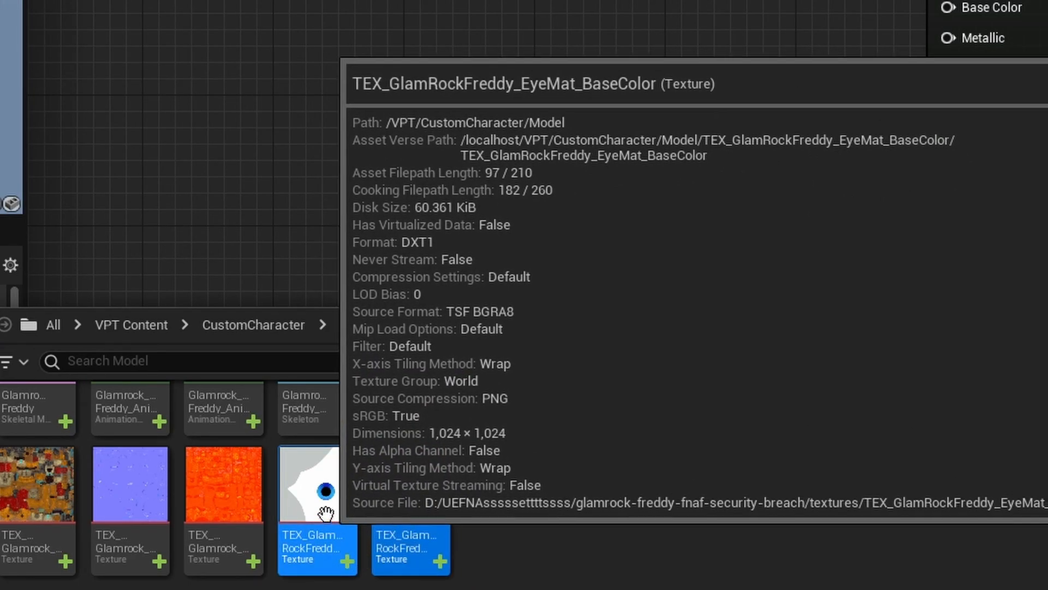
drag(320, 515, 226, 94)
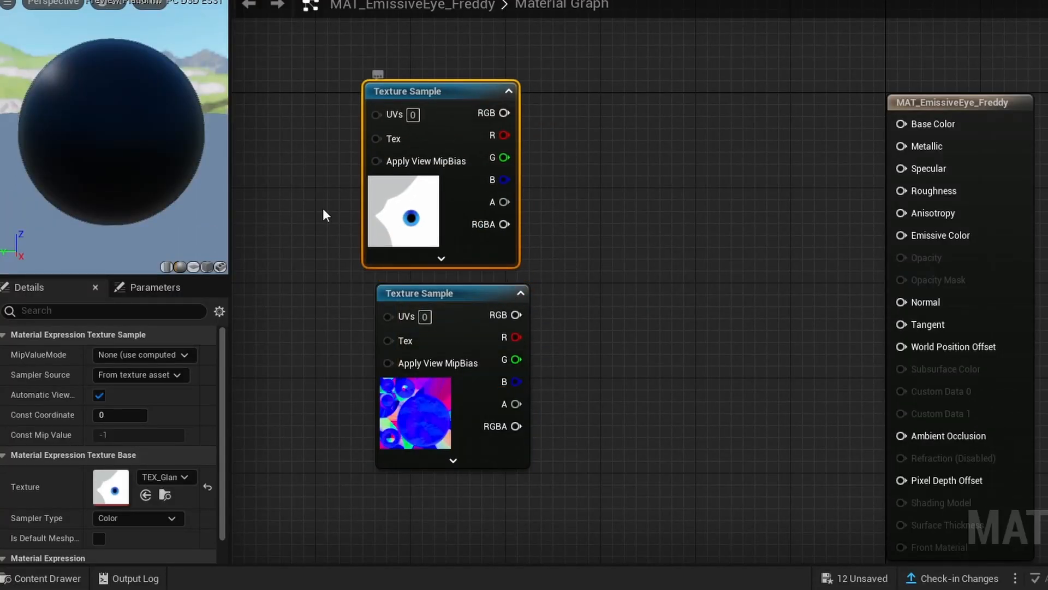
- Check the eye BaseColor sample's texture, connect its RGB output to Base Color, and move the node closer to the material node
scroll(166, 401, down, 1)
click(179, 454)
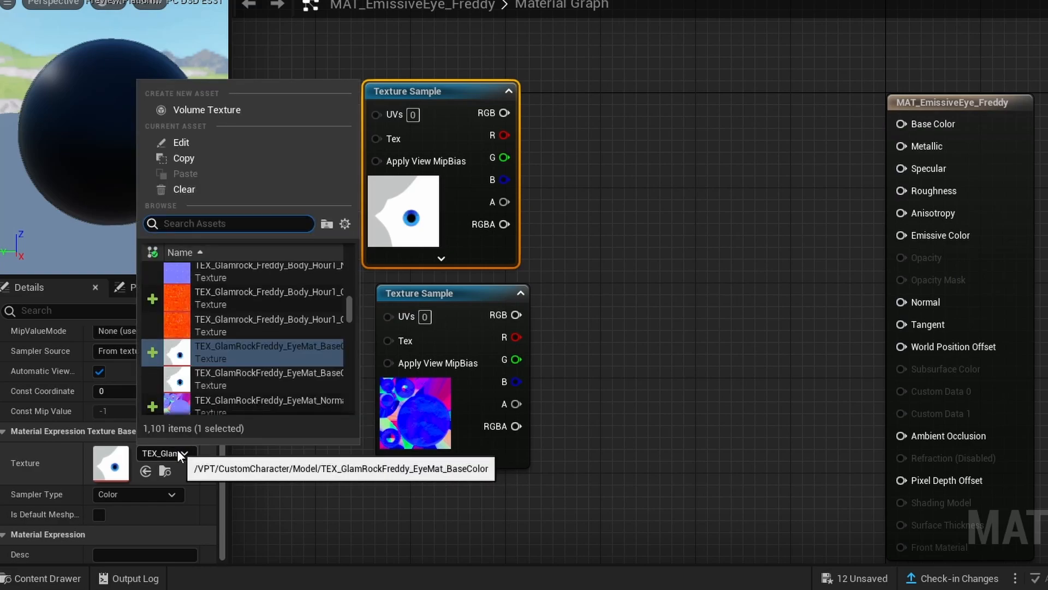
mouse_move(247, 352)
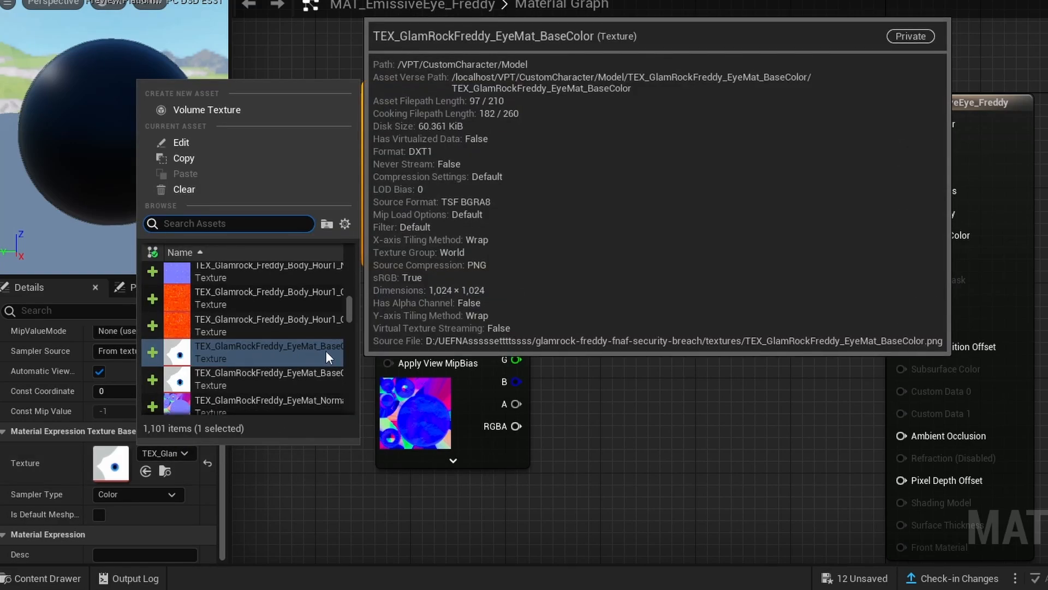
click(638, 340)
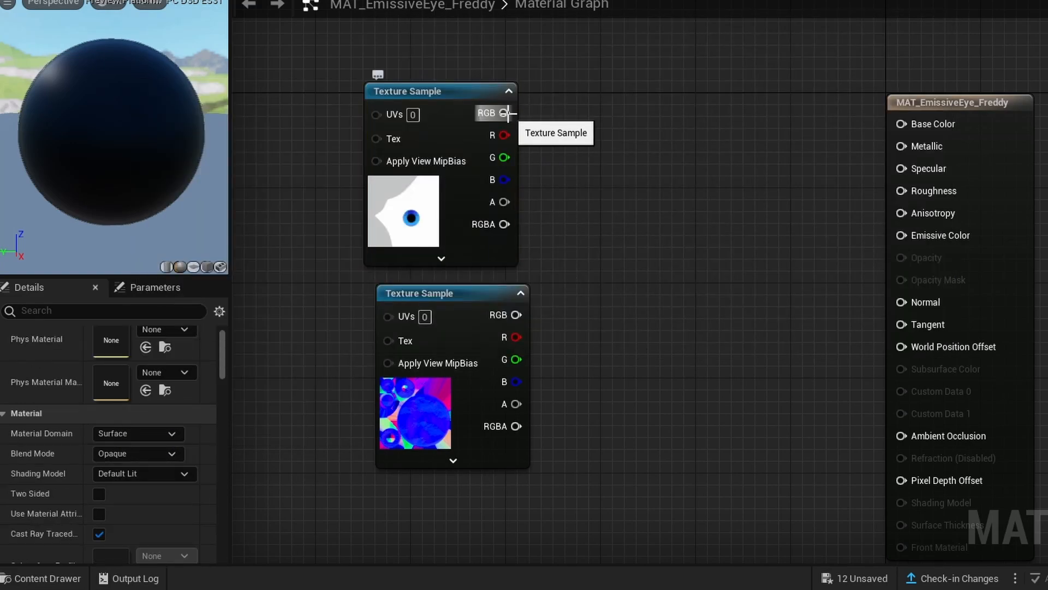
drag(503, 113, 901, 123)
drag(474, 92, 514, 99)
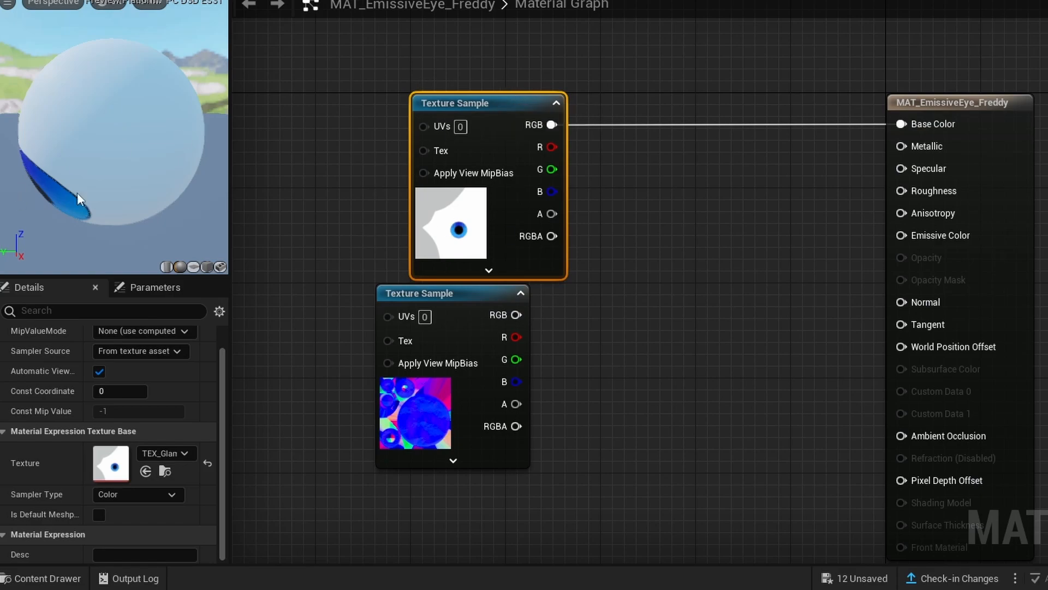
- Align the eye Normal sample below the BaseColor sample, save all content, and connect its RGB output to the material's Normal input
drag(462, 287, 494, 322)
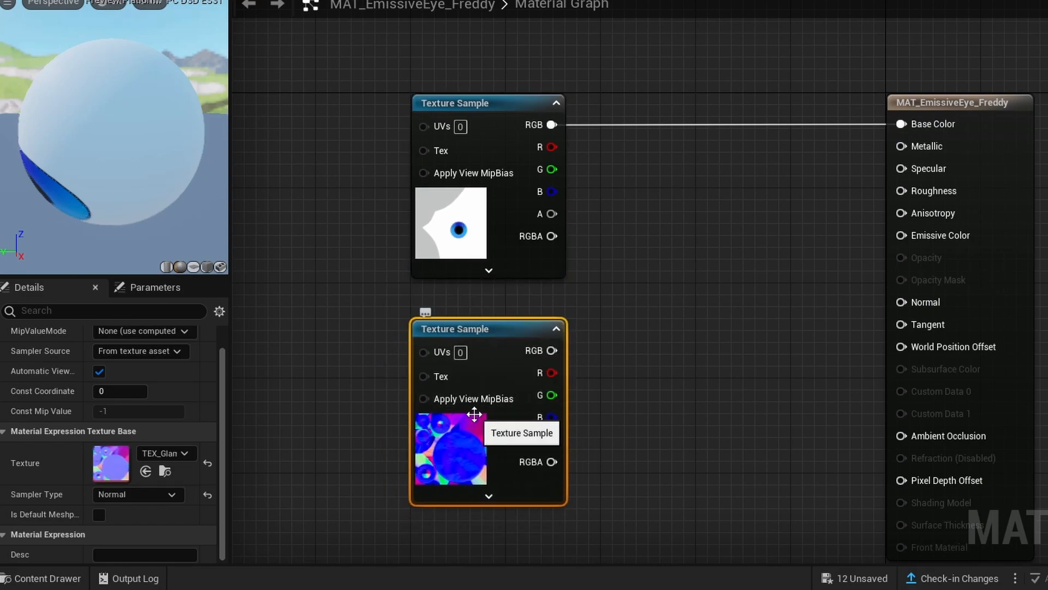
click(192, 451)
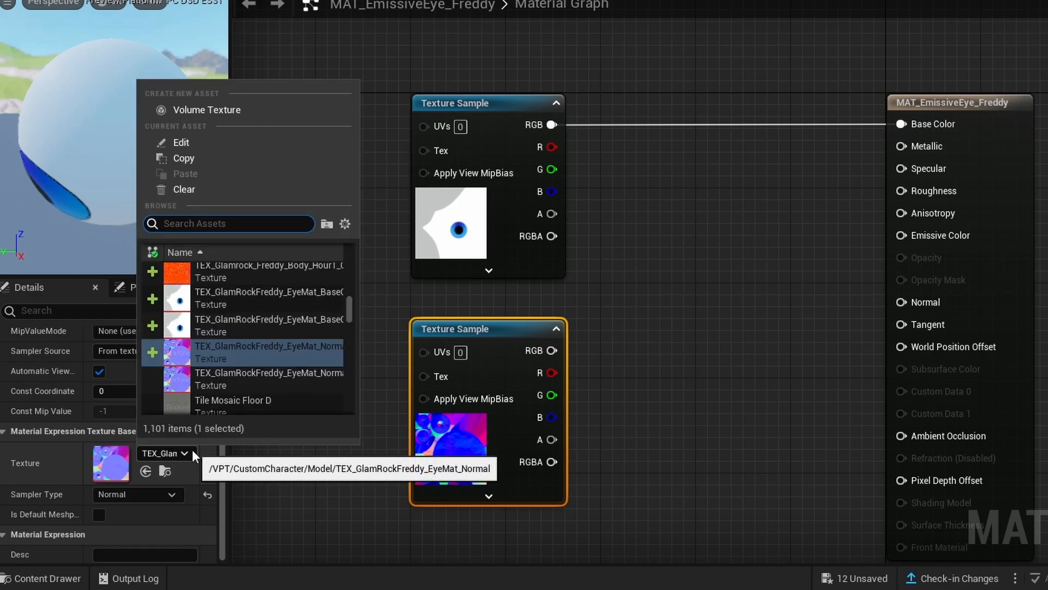
drag(498, 331, 498, 320)
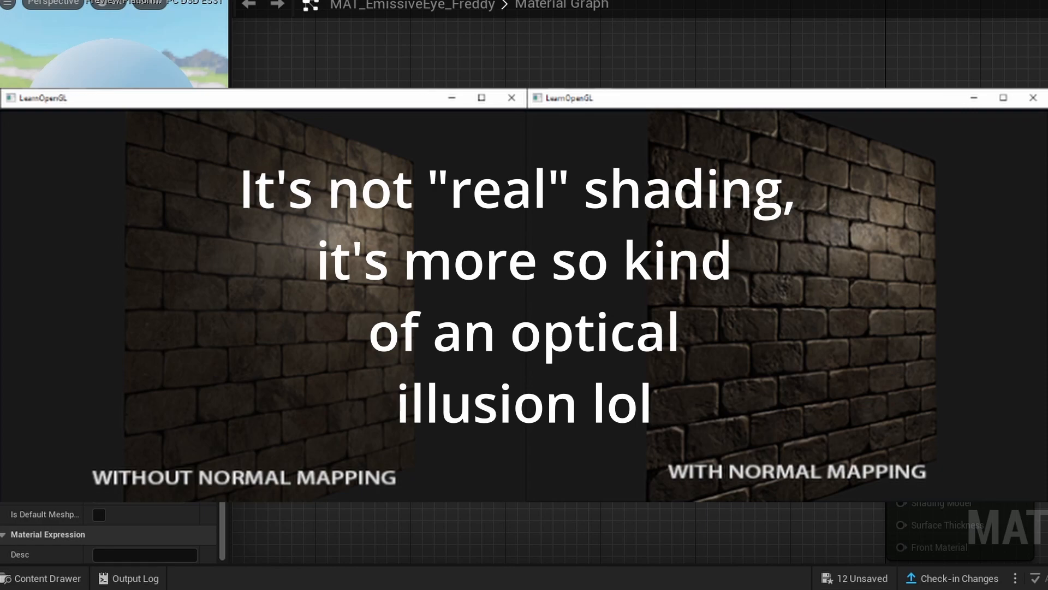
key(ctrl+shift+s)
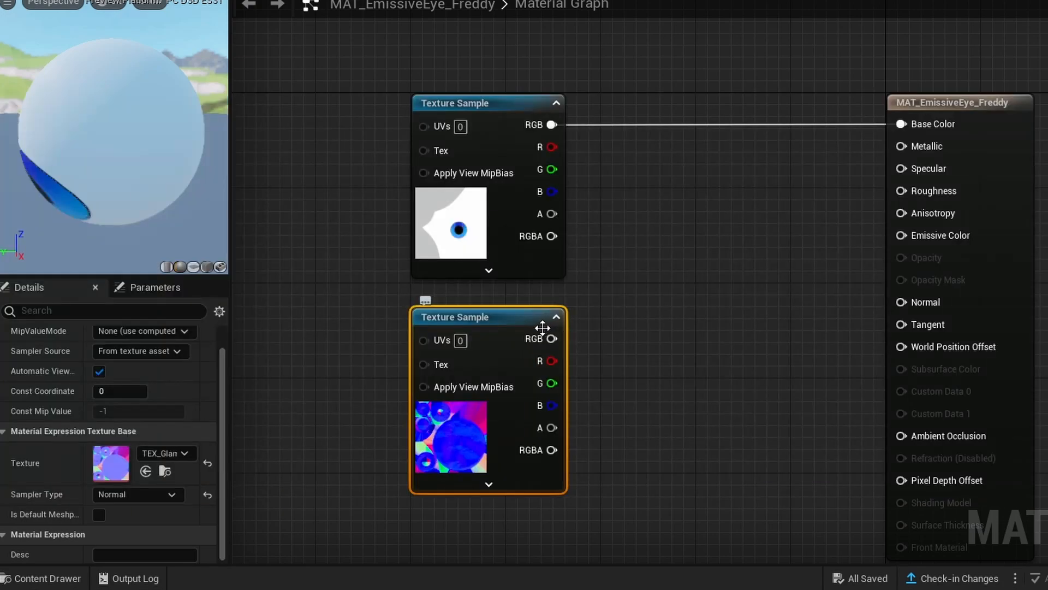
drag(552, 338, 902, 303)
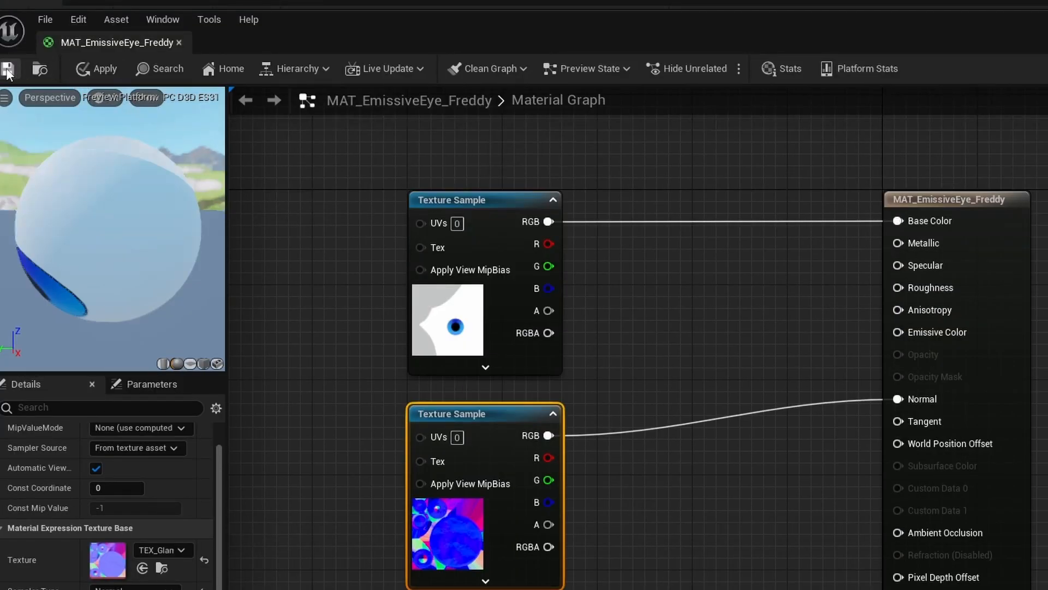
- Save the MAT_EmissiveEye_Freddy material and open the MAT_GlamFreddy material from the Model folder
click(7, 68)
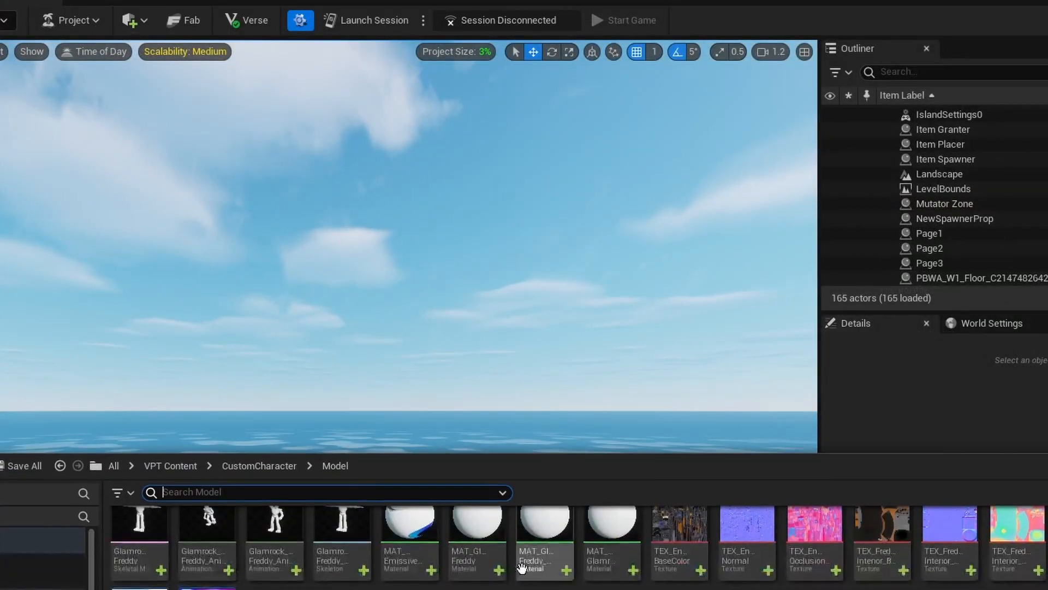
double_click(150, 546)
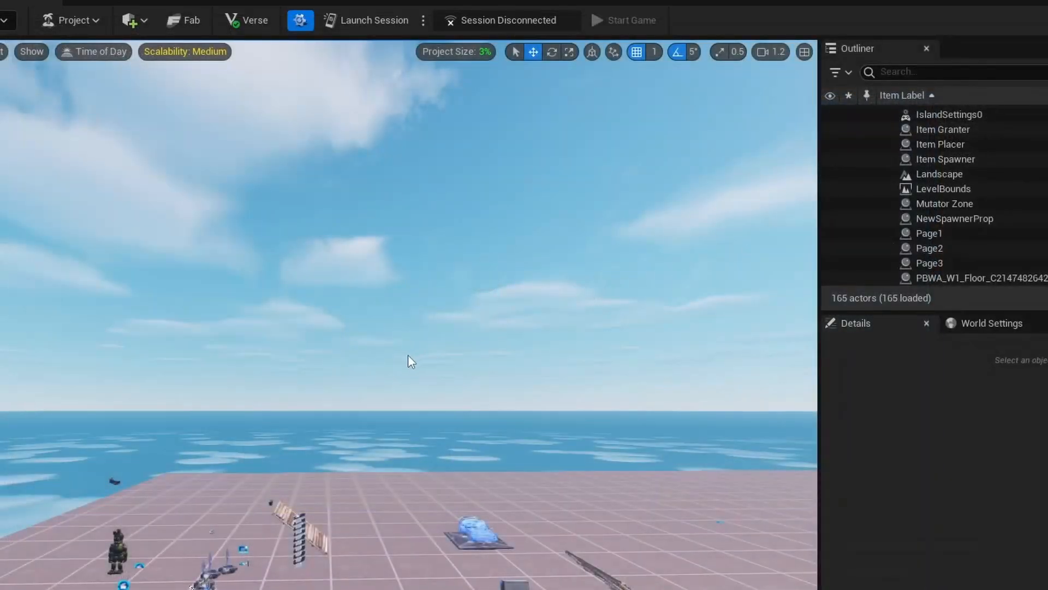
key(ctrl+space)
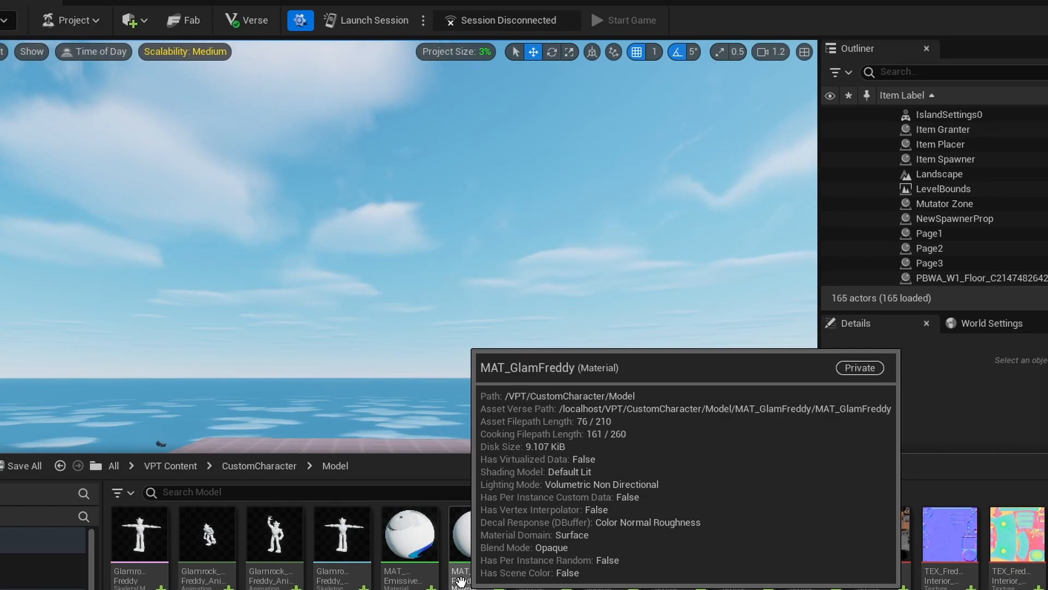
double_click(460, 580)
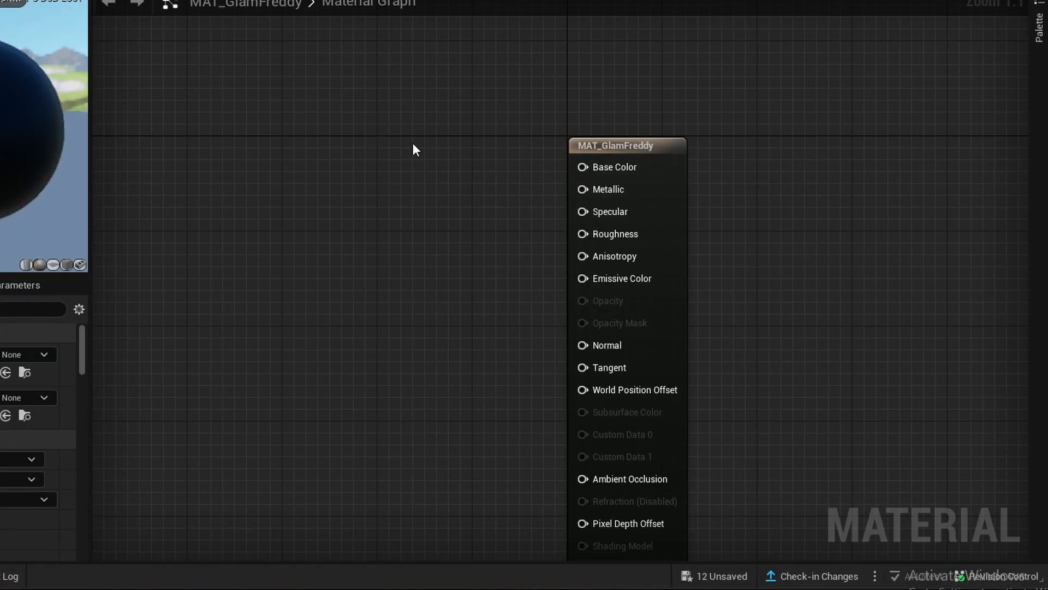
- Add the TEX_Glamrock_Freddy_Body_Hour1 BaseColor, Normal and OcclusionRo textures to the MAT_GlamFreddy graph as texture samples
key(ctrl+space)
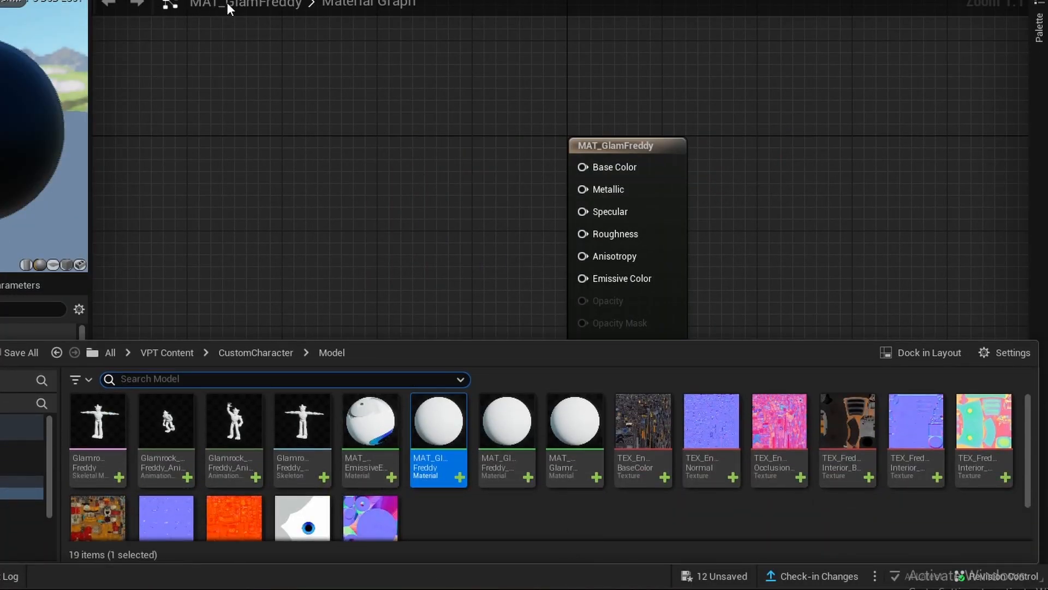
click(643, 449)
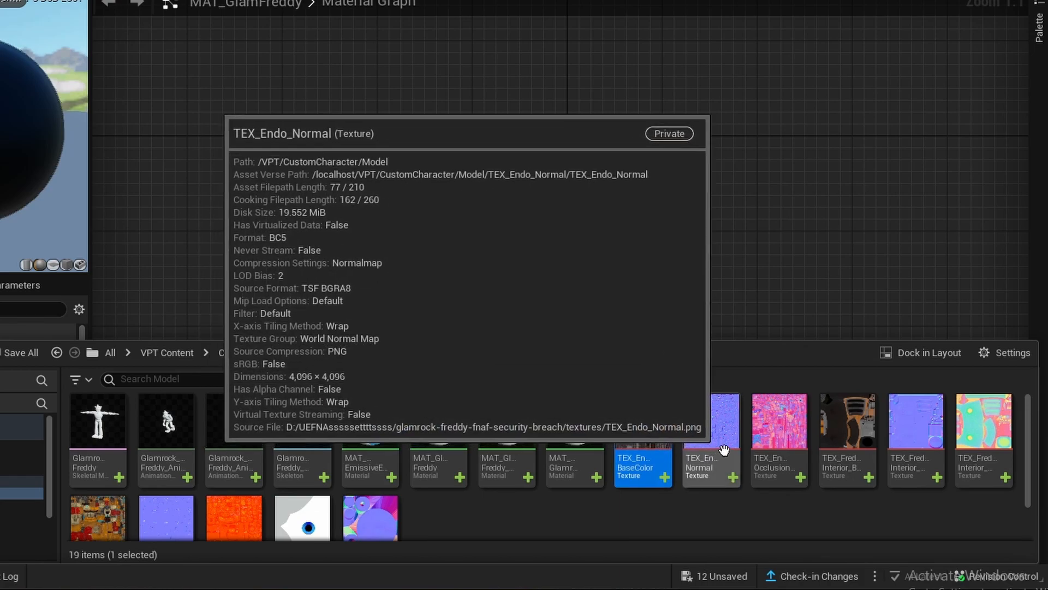
scroll(98, 497, down, 2)
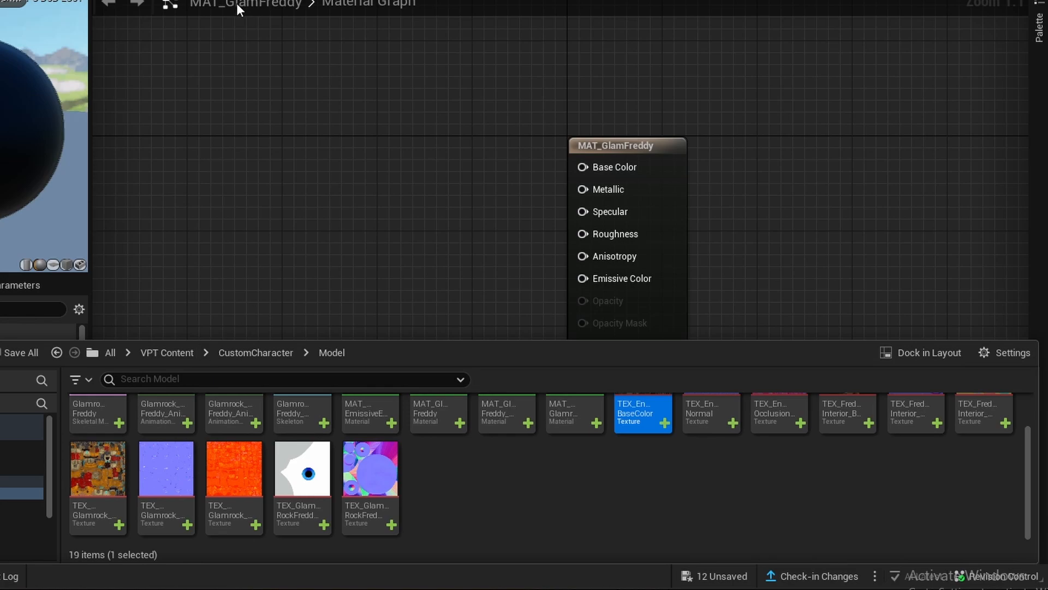
mouse_move(105, 493)
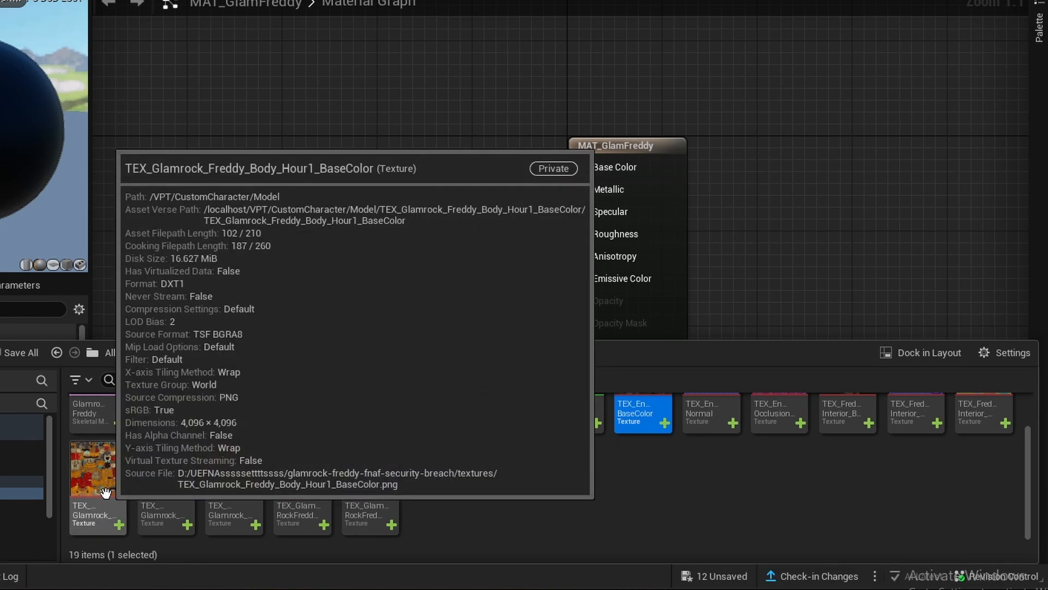
mouse_move(166, 491)
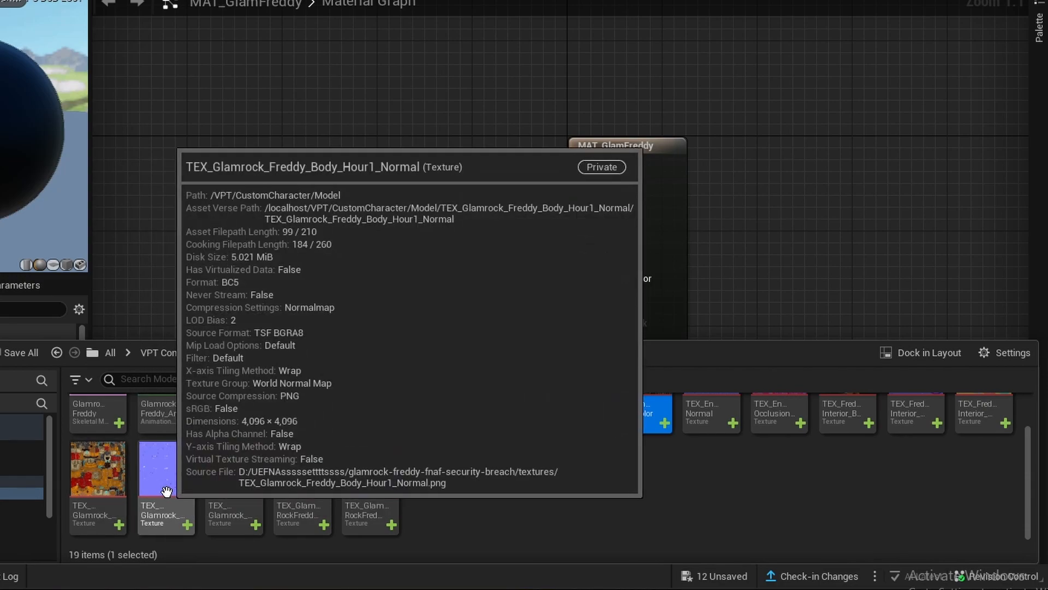
mouse_move(247, 487)
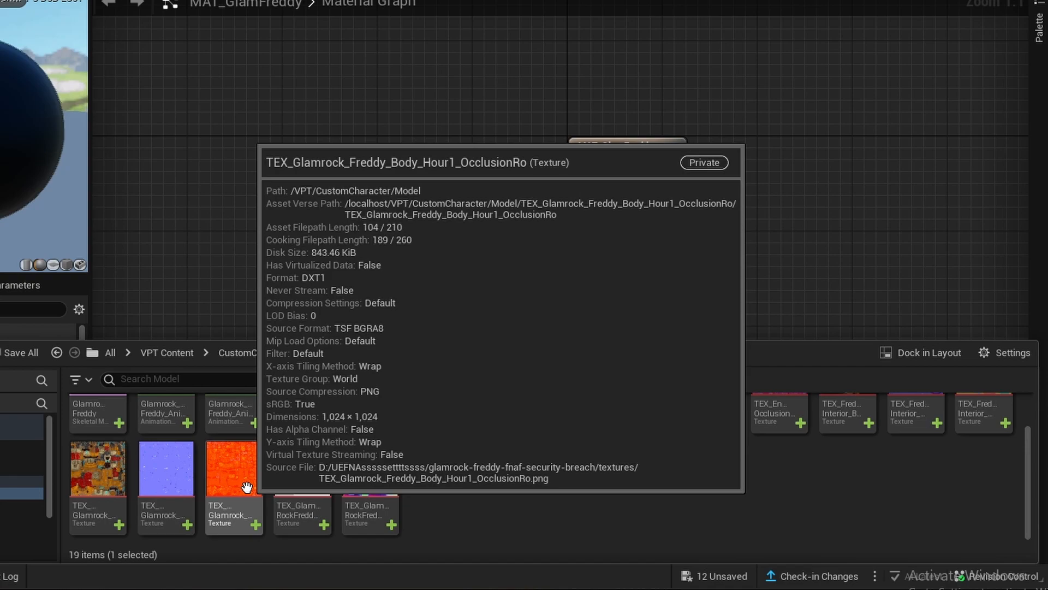
click(247, 487)
ctrl+click(166, 492)
ctrl+click(102, 496)
drag(102, 496, 205, 206)
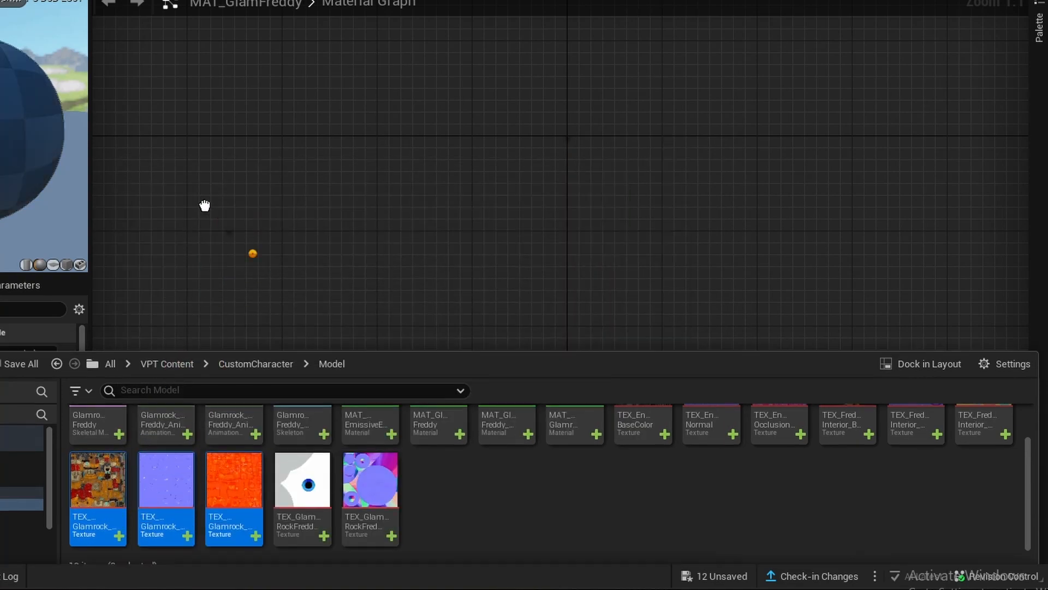
- Spread out the three body texture samples, connecting the BaseColor RGB output to Base Color and the Normal RGB output to Normal
drag(278, 213, 244, 333)
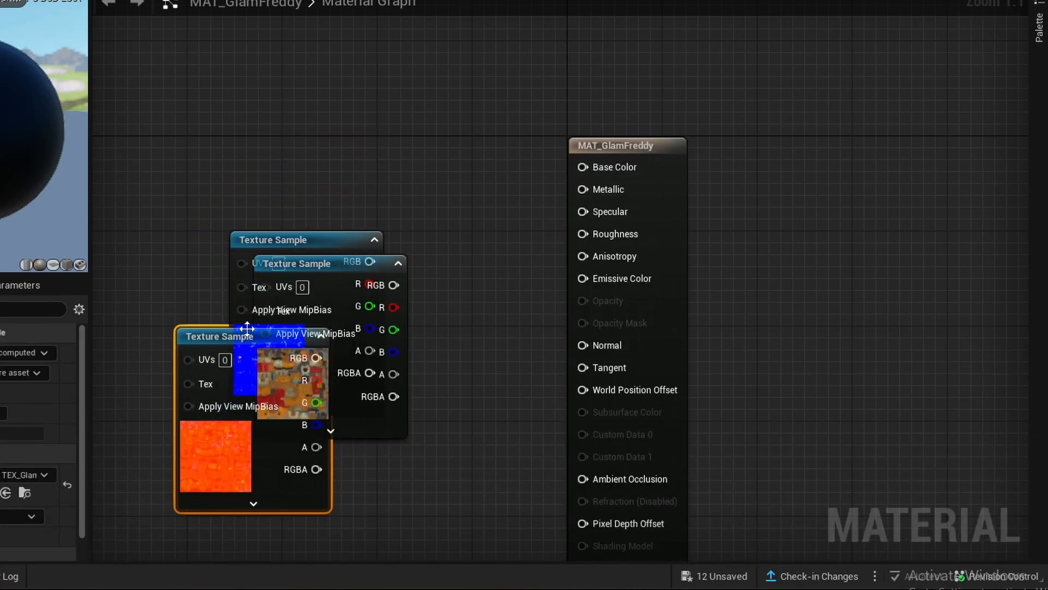
drag(282, 239, 276, 193)
drag(337, 263, 274, 21)
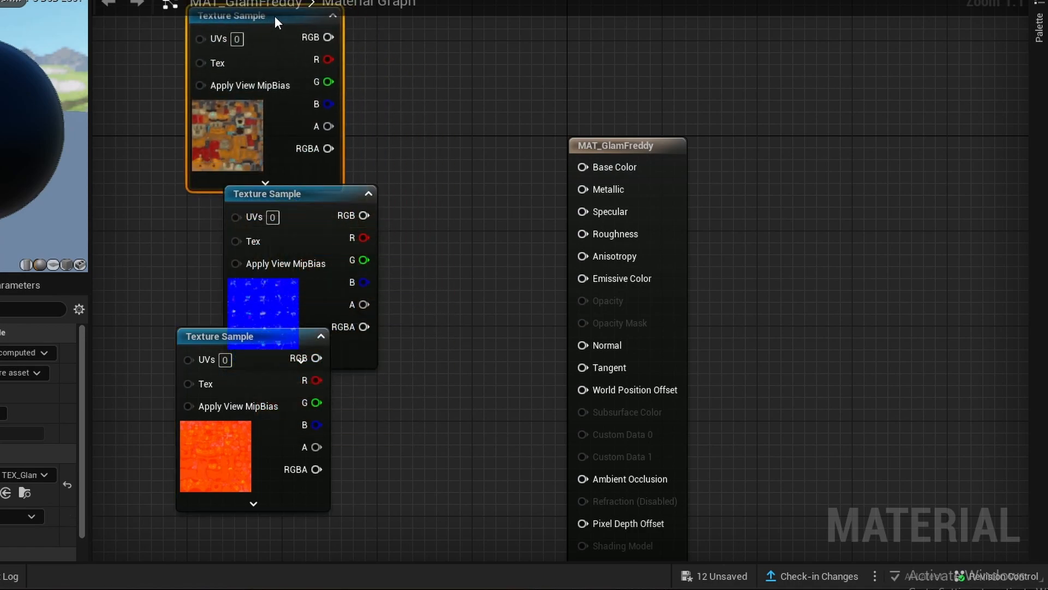
drag(334, 37, 581, 167)
drag(353, 216, 583, 345)
drag(300, 335, 382, 316)
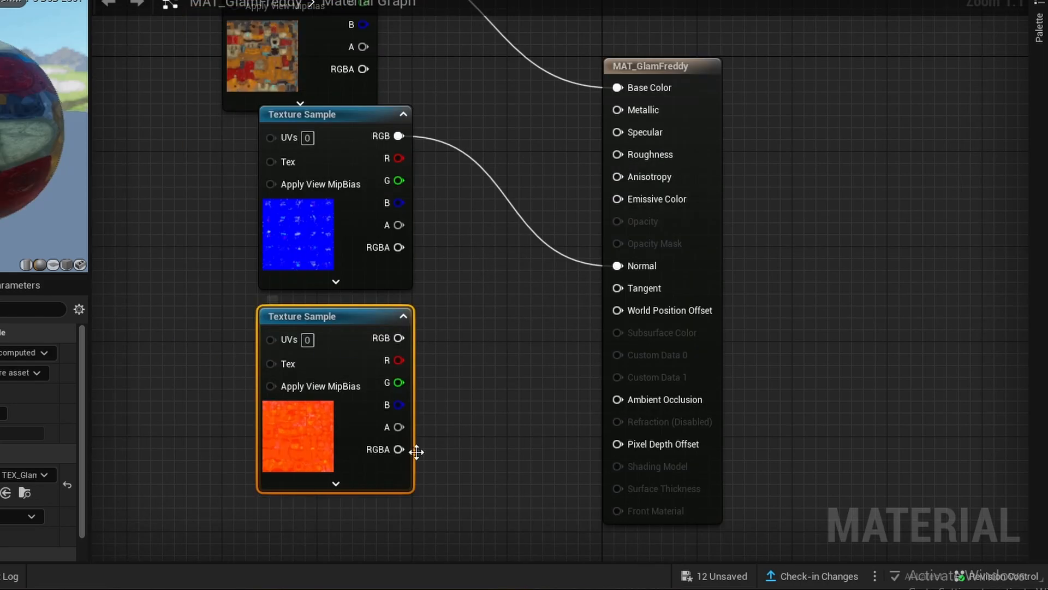
- Check the body OcclusionRo sample's texture name and connect its R output to Ambient Occlusion and its G output to Roughness
click(28, 476)
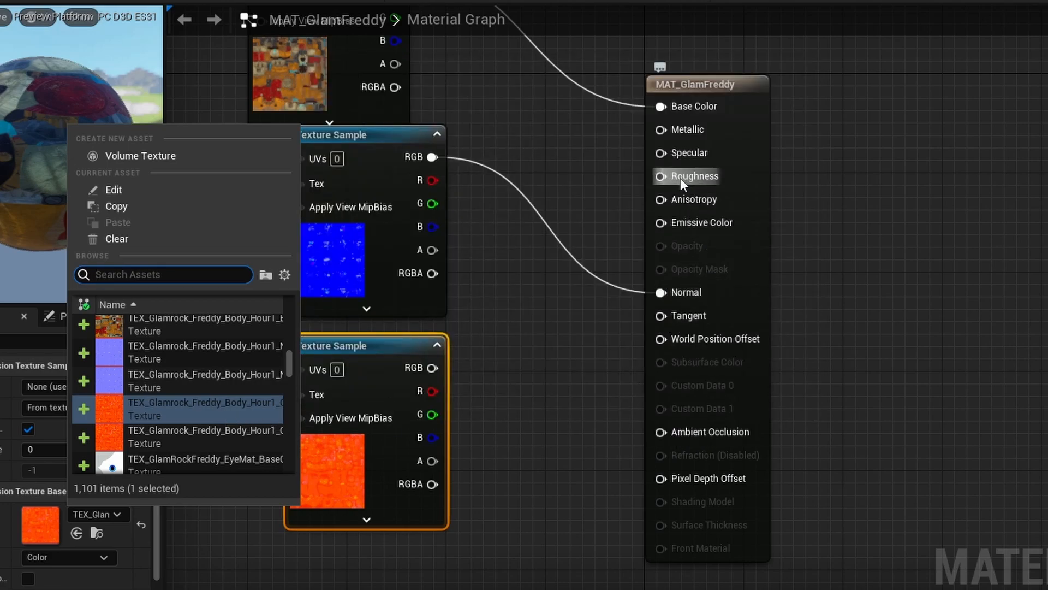
mouse_move(236, 411)
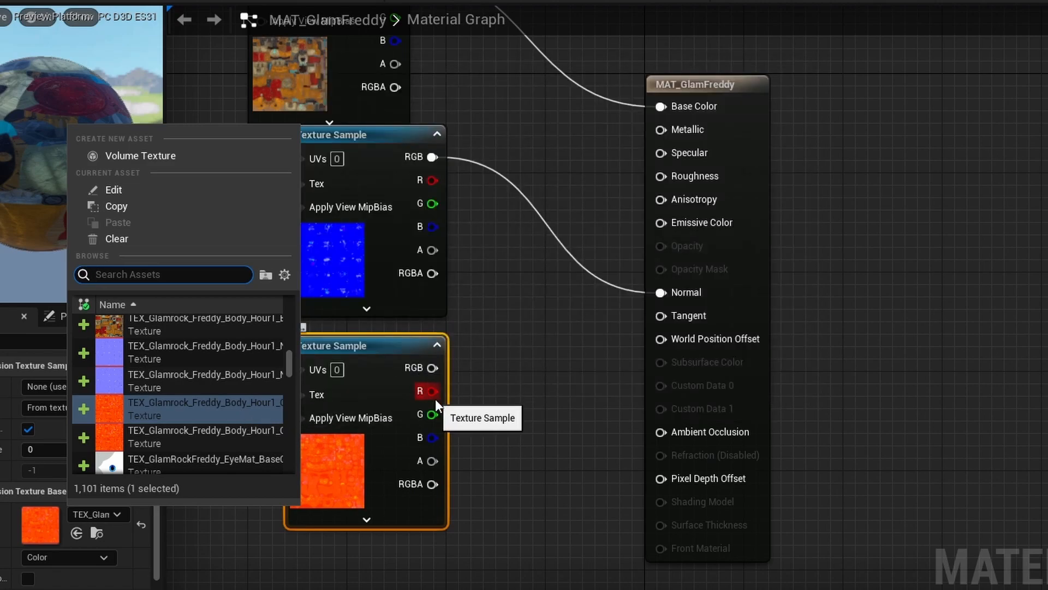
drag(431, 392, 661, 432)
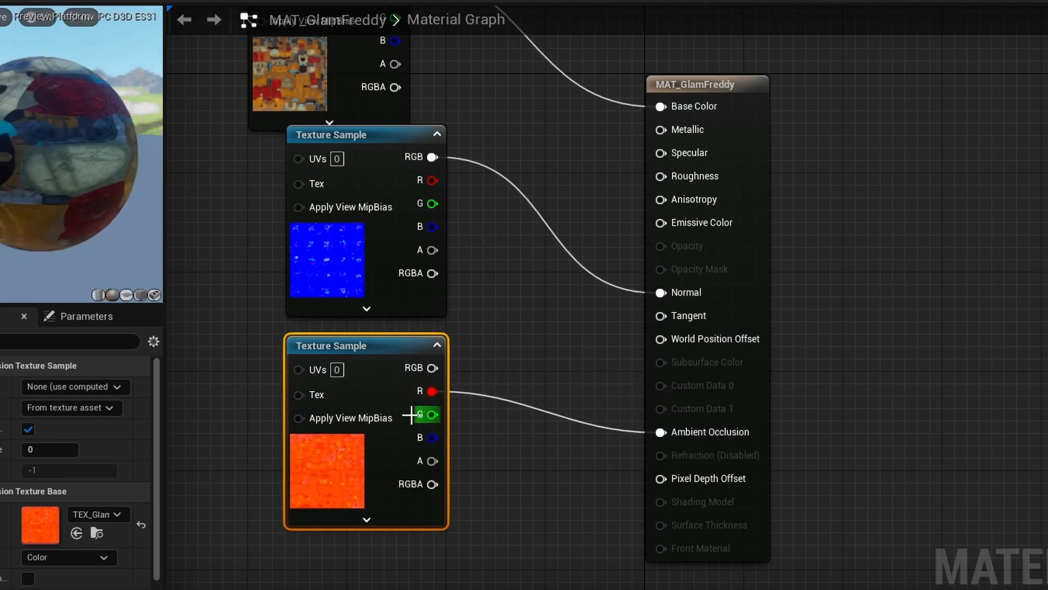
click(92, 512)
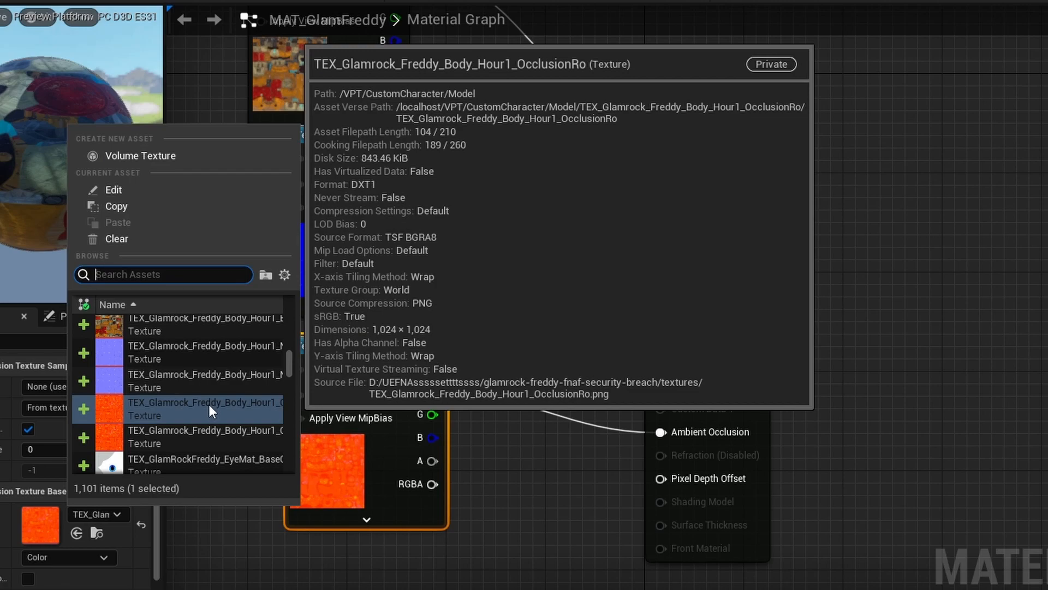
drag(432, 415, 660, 175)
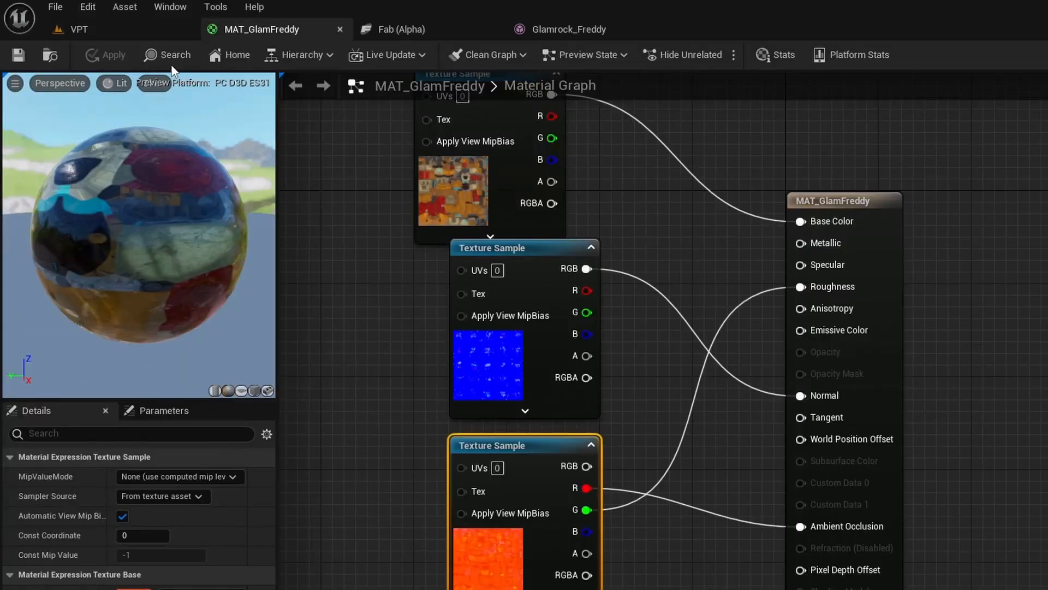
- Save the MAT_GlamFreddy material and inspect the textured character in the Glamrock_Freddy mesh preview
click(11, 54)
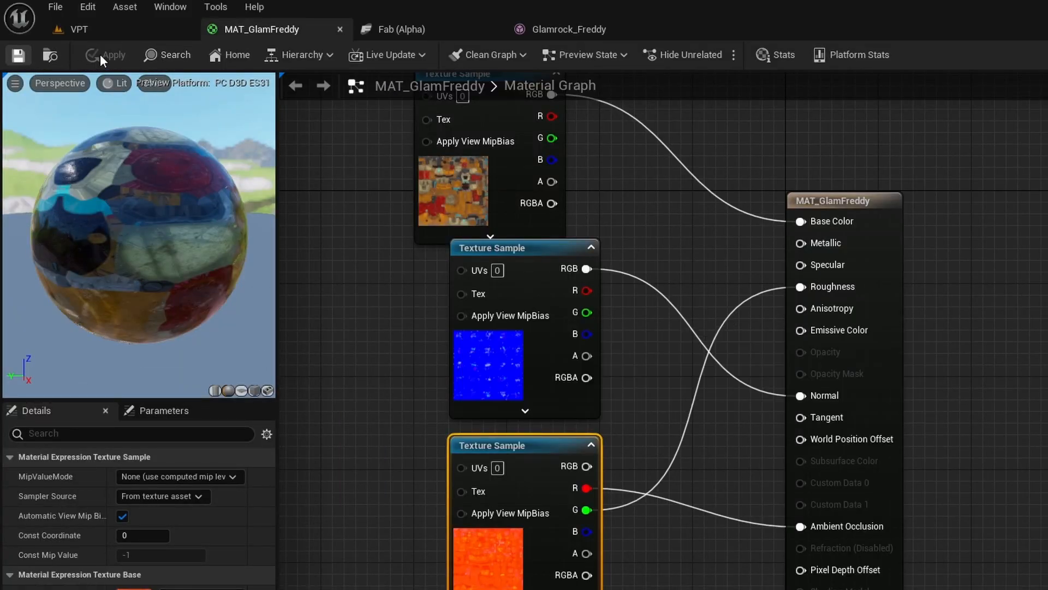
click(120, 31)
double_click(274, 557)
scroll(732, 360, up, 8)
scroll(734, 366, up, 6)
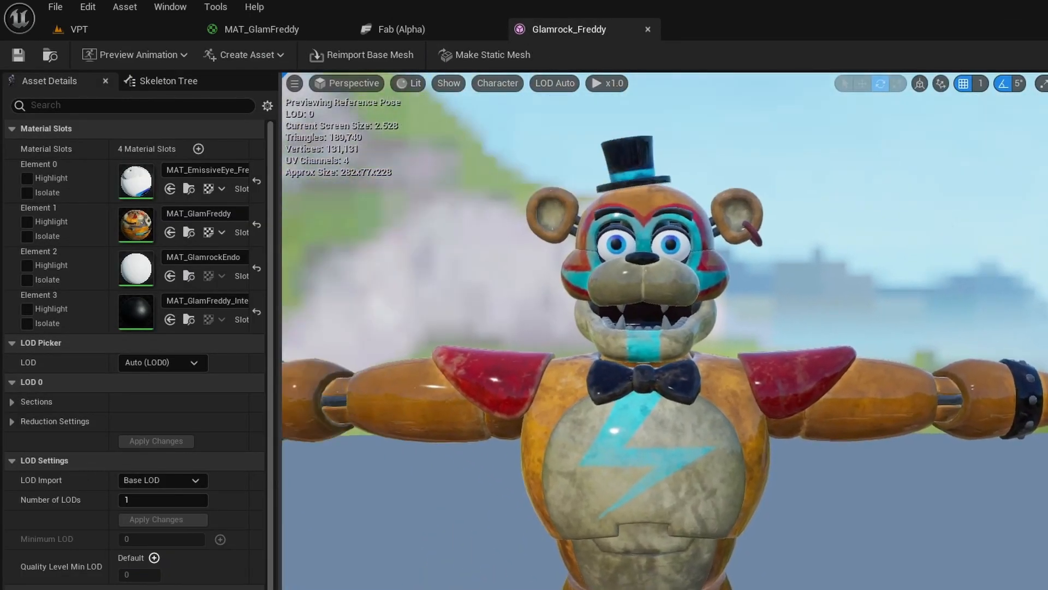
scroll(737, 371, down, 6)
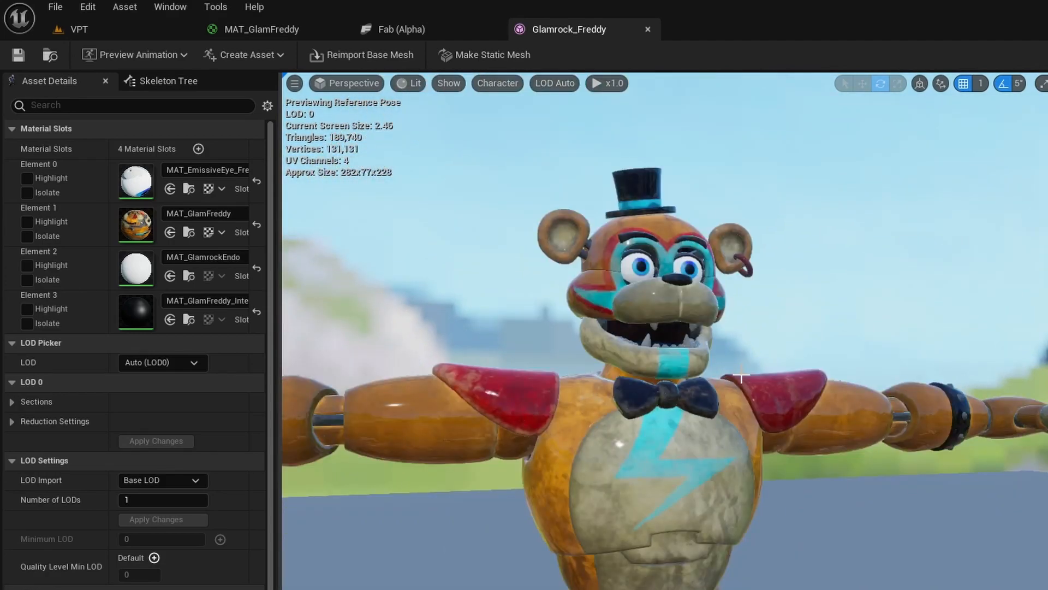
right_drag(742, 375, 741, 420)
- Open the MAT_GlamFreddy_Interior material from the project's Model folder
click(80, 30)
key(ctrl+space)
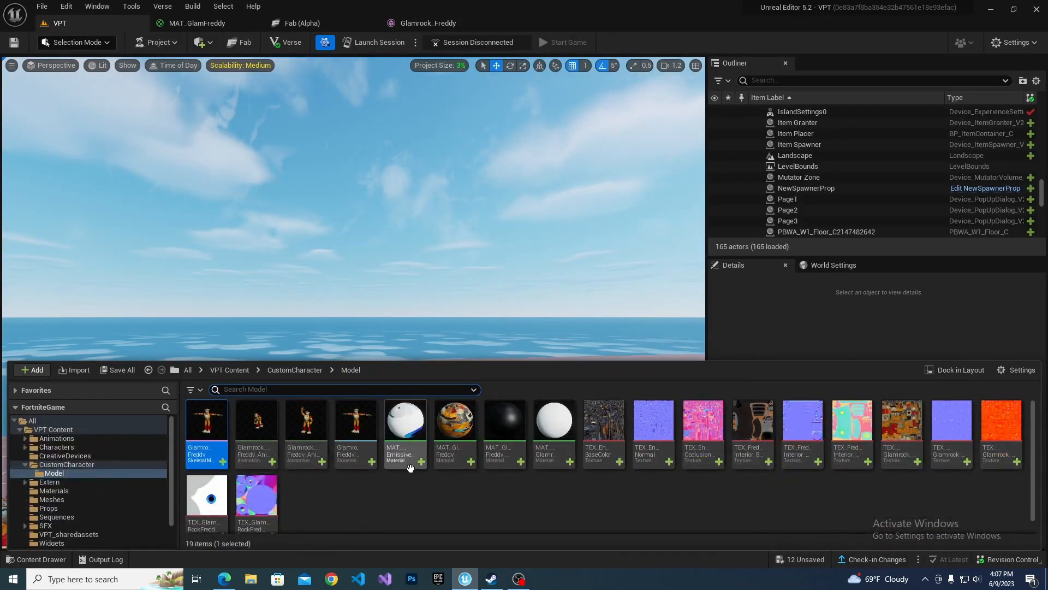
double_click(506, 433)
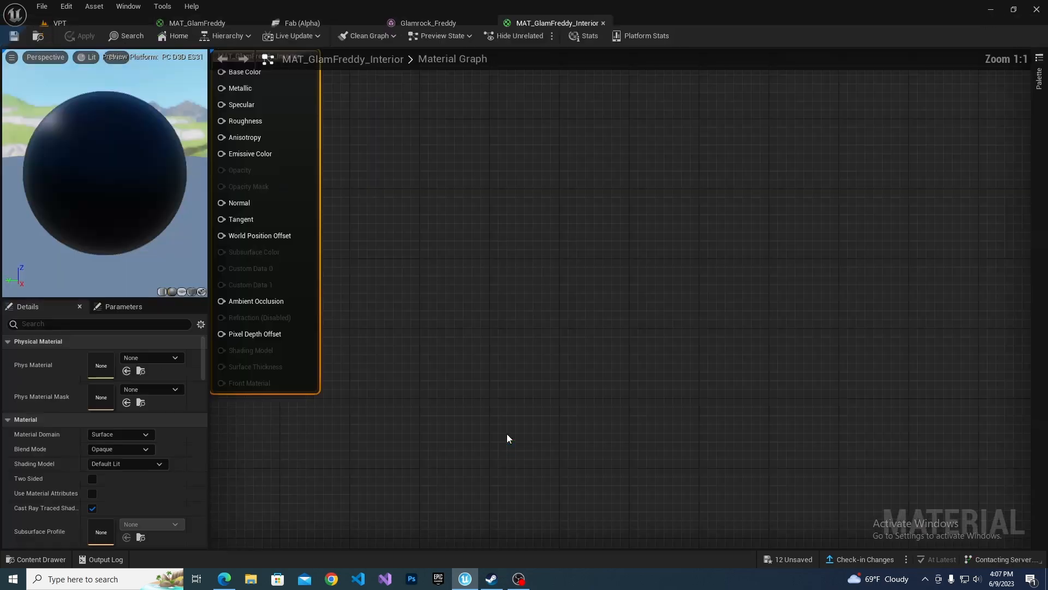
scroll(459, 257, down, 2)
right_drag(415, 268, 489, 284)
- Add the Freddy interior base color, normal and occlusion-roughness-metallic textures to the material graph as texture samples
key(ctrl+space)
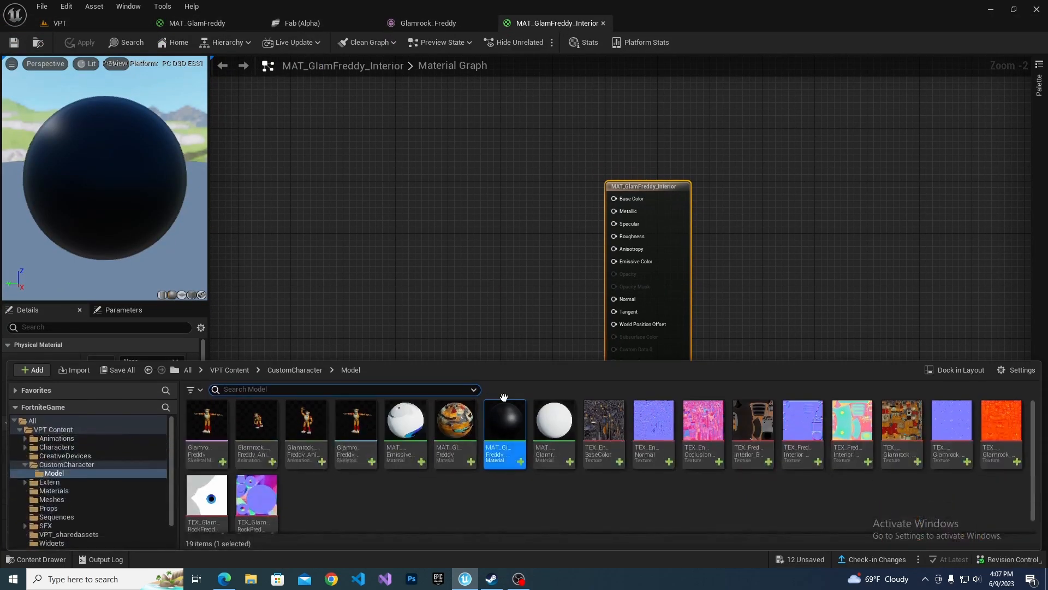
click(812, 447)
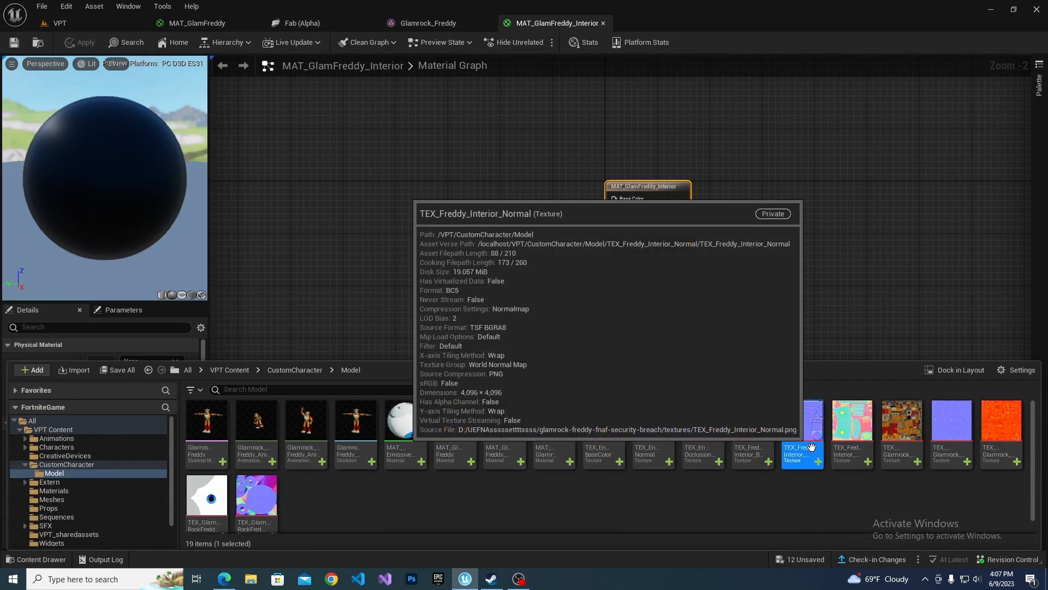
drag(811, 447, 370, 130)
- Connect the interior base color RGB output to Base Color and the normal RGB output to Normal, separating the overlapping samples
scroll(477, 306, up, 1)
drag(427, 150, 657, 181)
drag(448, 275, 444, 387)
drag(466, 273, 657, 298)
drag(442, 262, 357, 253)
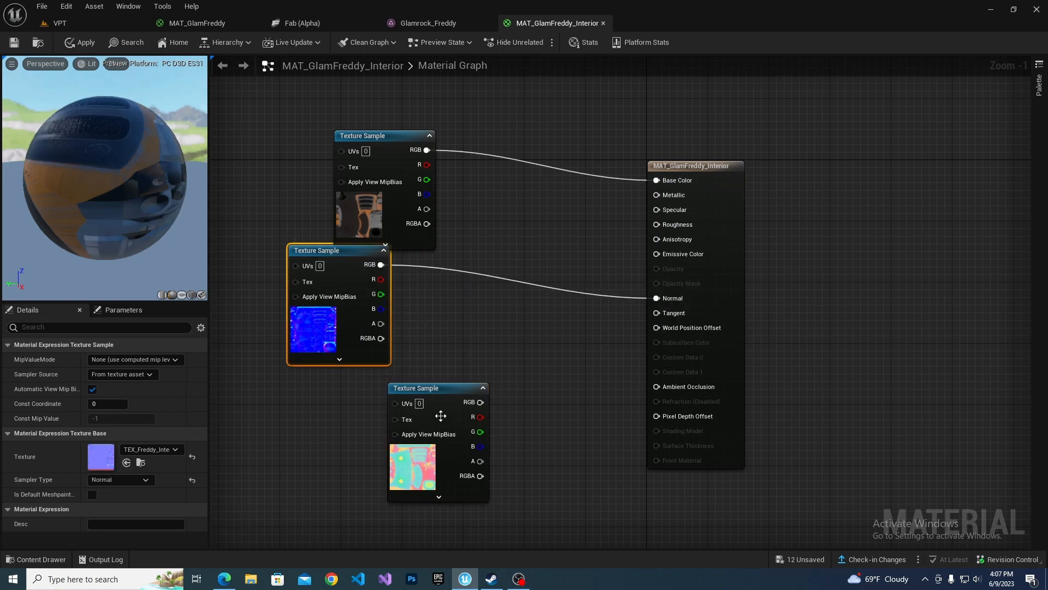
- Check the interior occlusion sample's texture name and connect its R output to Ambient Occlusion, G to Roughness and B to Metallic
click(417, 476)
click(112, 459)
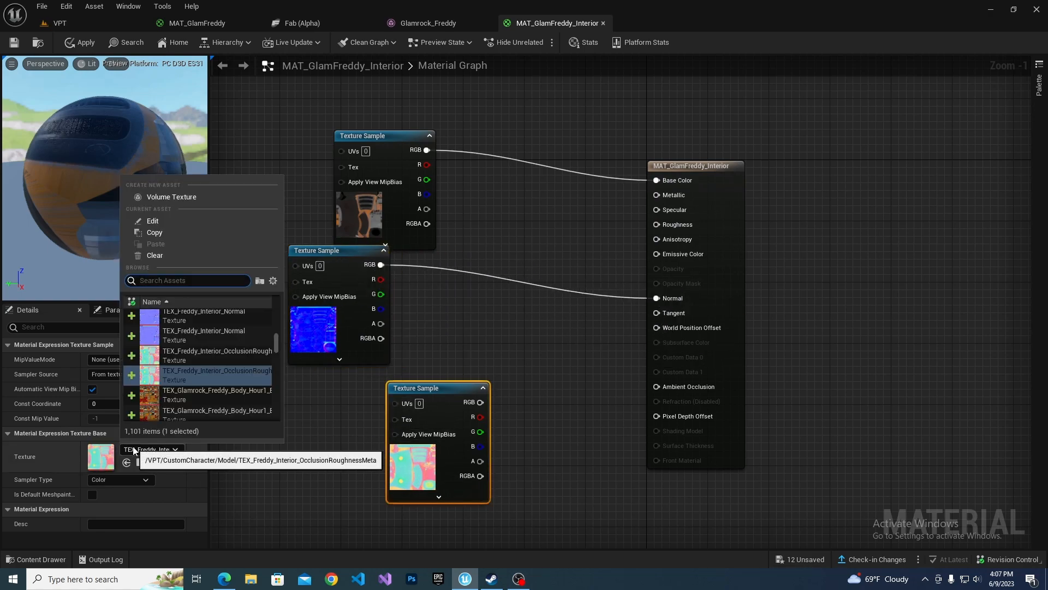
click(105, 457)
click(163, 448)
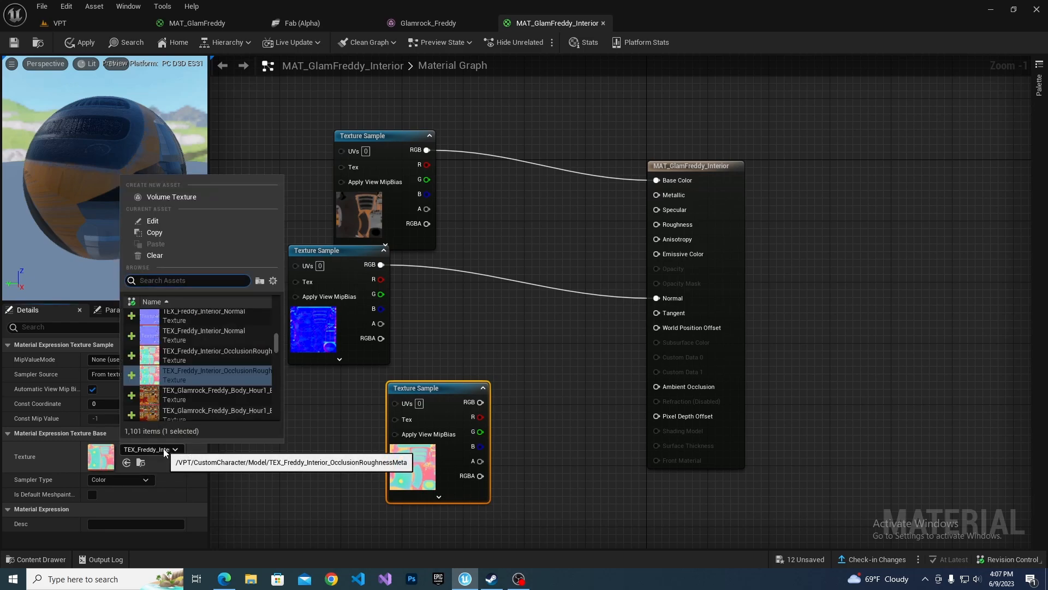
mouse_move(241, 378)
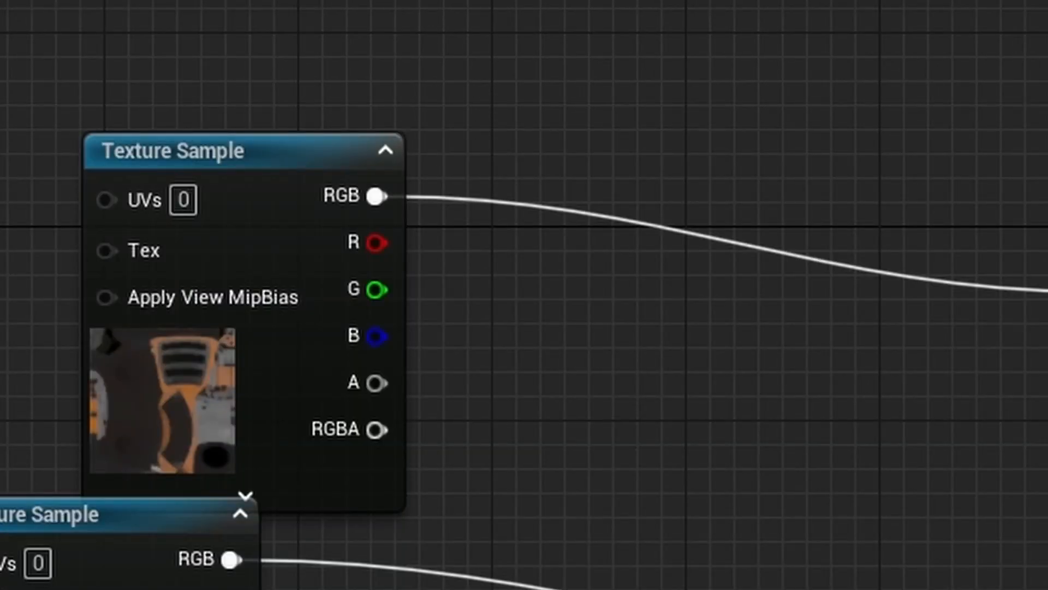
drag(461, 467, 718, 420)
drag(462, 487, 722, 199)
drag(458, 510, 713, 154)
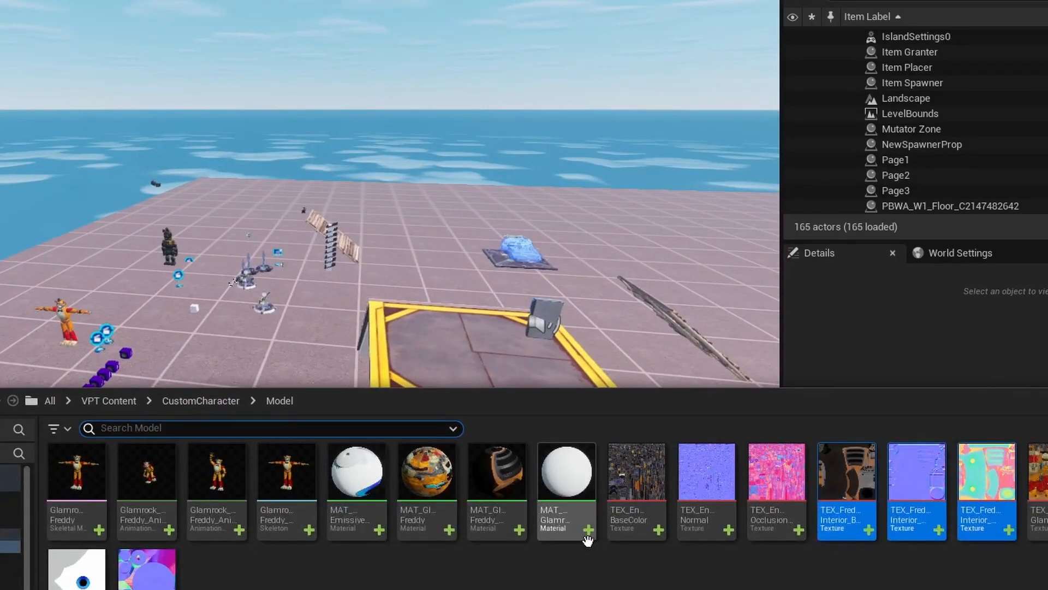
- Open the MAT_GlamrockEndo material and add the TEX_Endo_BaseColor, TEX_Endo_Normal and TEX_Endo_OcclusionRoughnessMetallic textures as texture samples
click(570, 487)
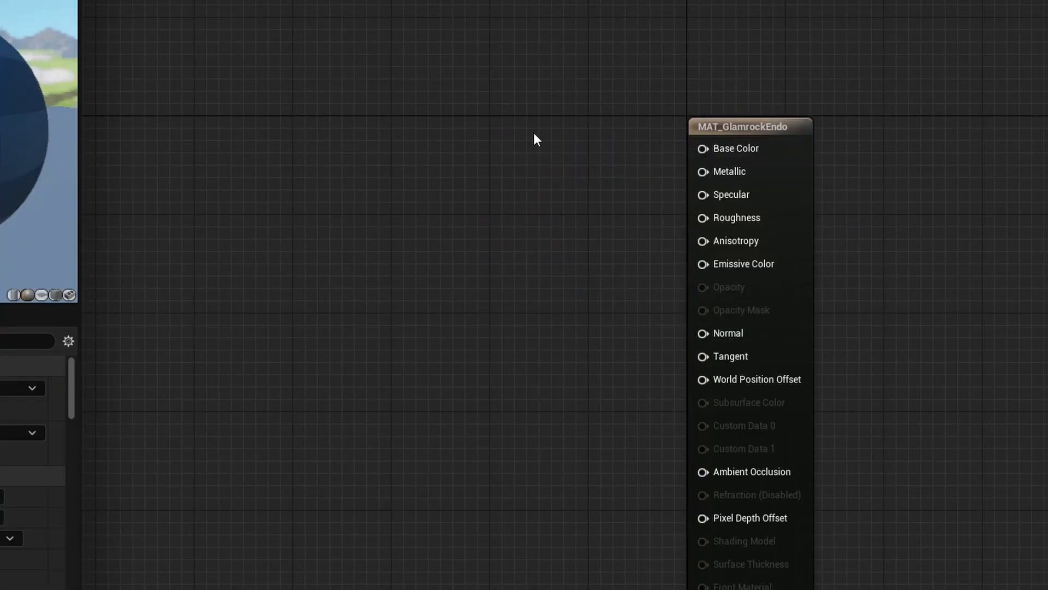
key(ctrl+space)
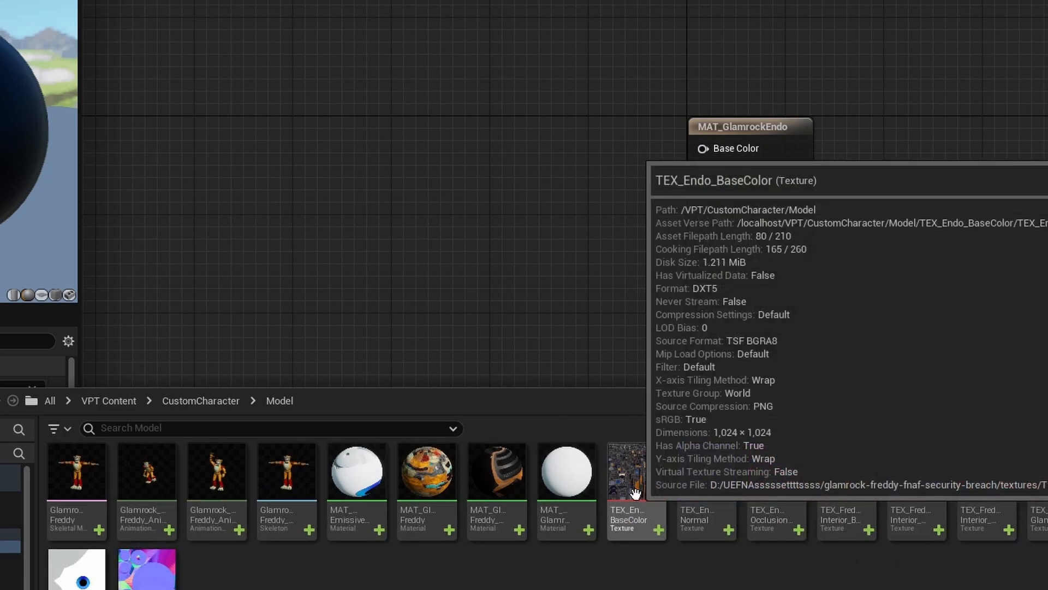
click(635, 495)
ctrl+click(718, 489)
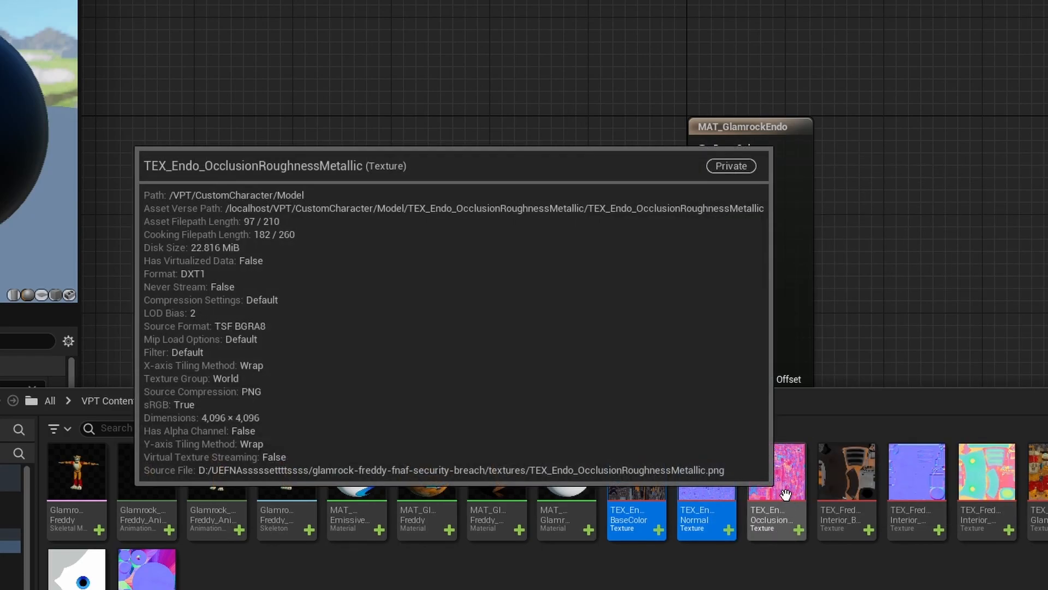
ctrl+click(777, 491)
drag(778, 491, 230, 62)
- Connect the endo base color RGB output to Base Color and separate the overlapping normal and occlusion samples
drag(377, 75, 703, 149)
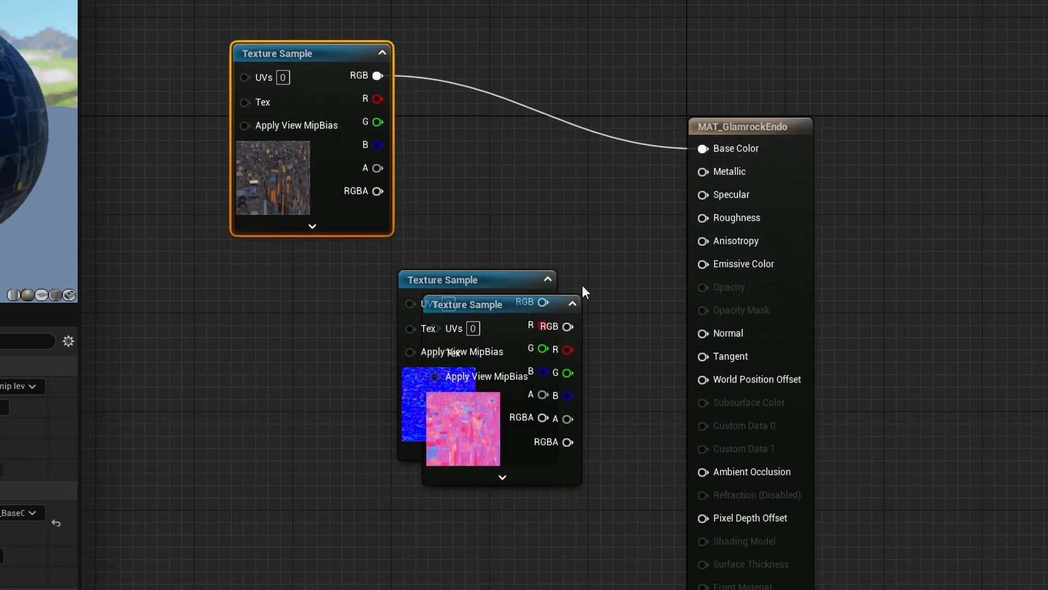
drag(480, 304, 448, 470)
drag(442, 280, 337, 263)
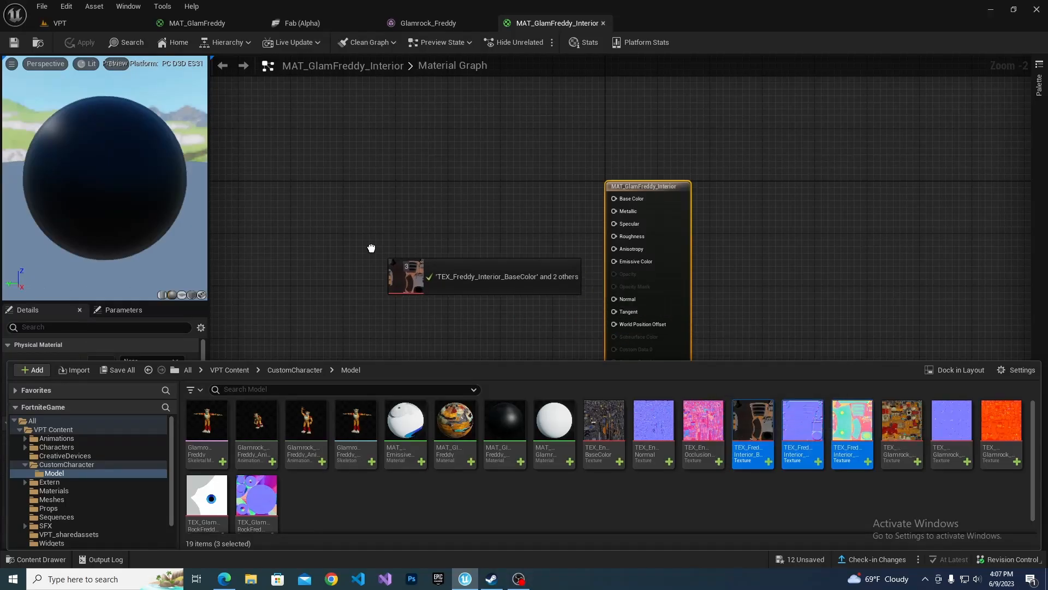
- In MAT_GlamFreddy_Interior, connect the base color RGB to Base Color, spread out the samples and check which texture the occlusion sample uses
drag(370, 243, 657, 180)
scroll(444, 296, up, 1)
drag(448, 292, 446, 405)
drag(463, 274, 369, 278)
click(417, 476)
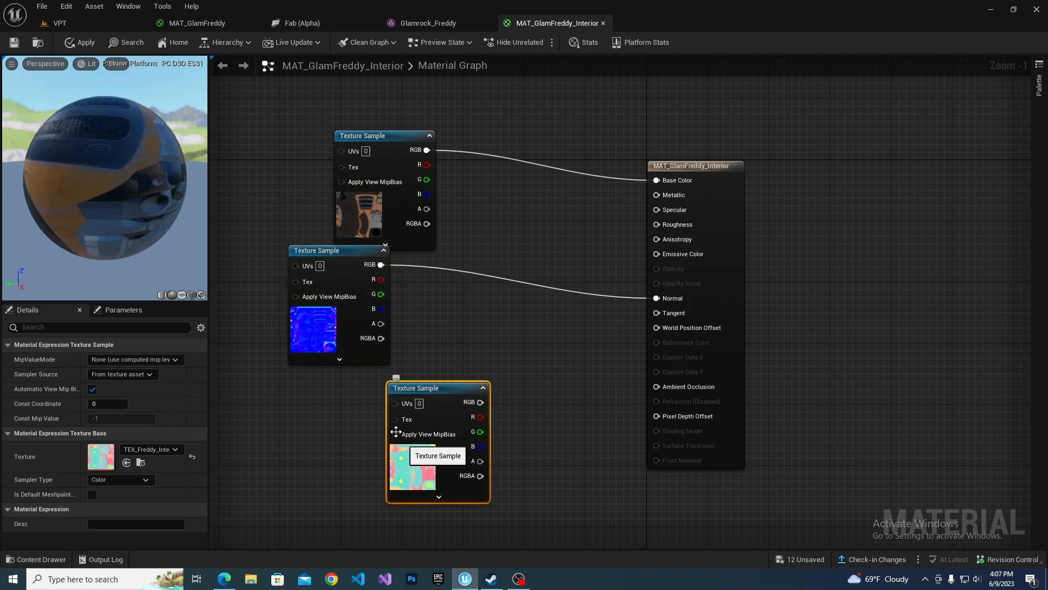
click(133, 447)
click(134, 449)
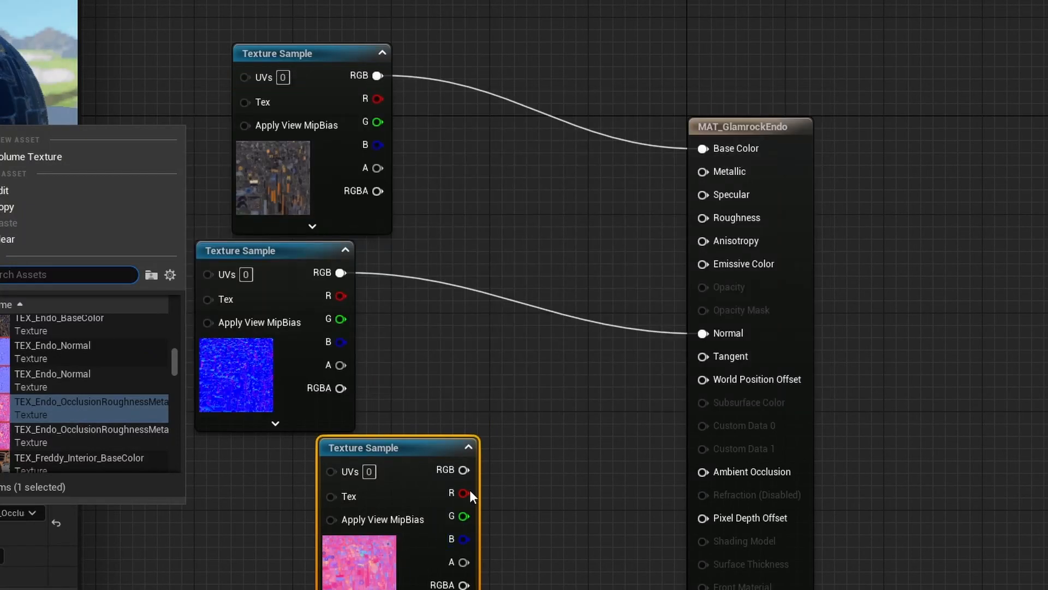
- In MAT_GlamrockEndo, connect the occlusion sample's R to Ambient Occlusion, G to Roughness and B to Metallic, and apply and save the material
drag(464, 493, 704, 471)
drag(460, 515, 734, 221)
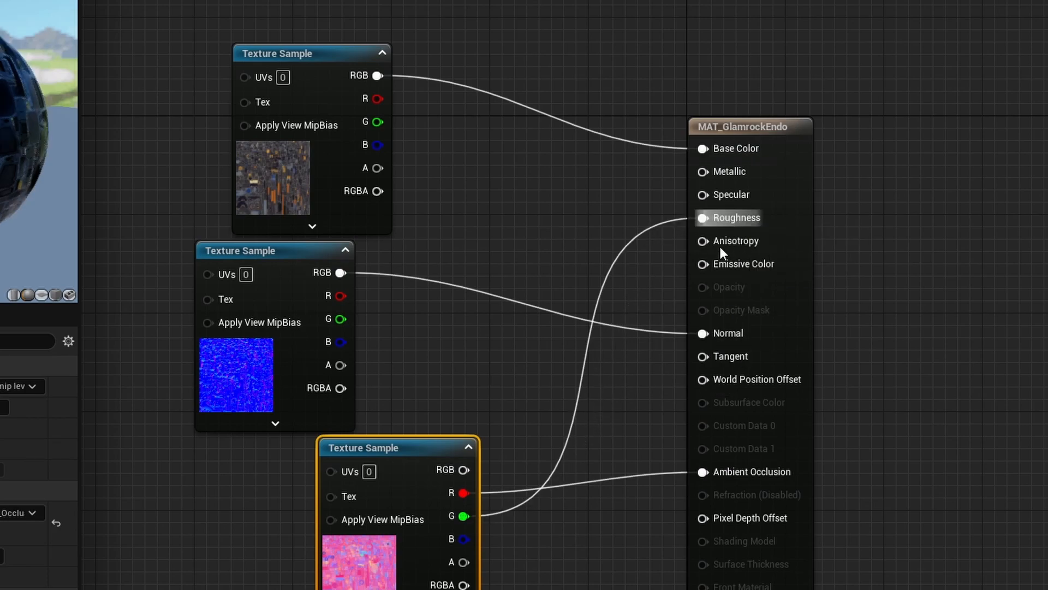
drag(463, 541, 704, 172)
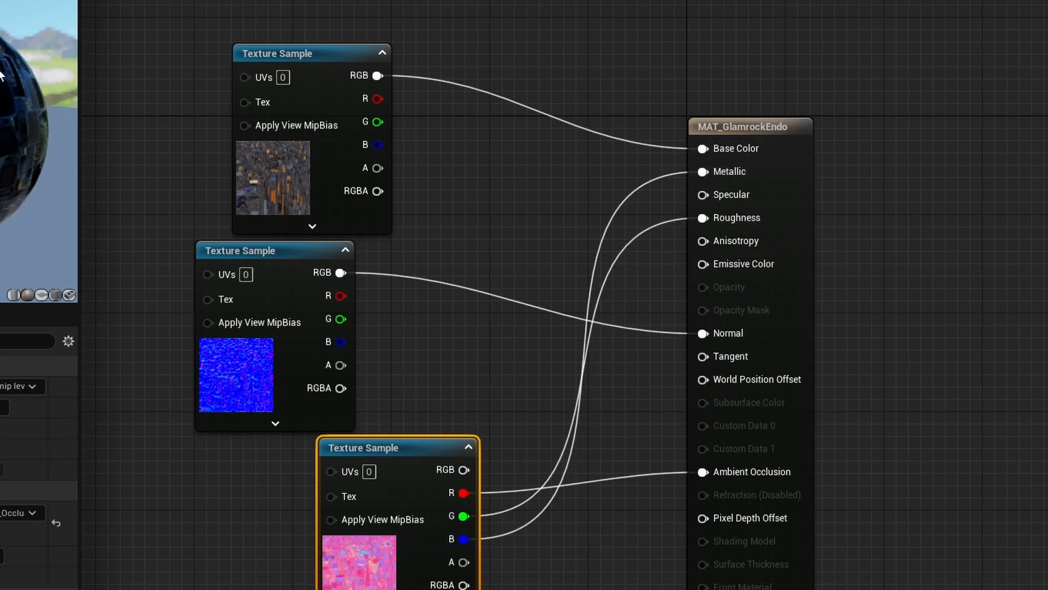
click(92, 47)
click(17, 46)
- Open the Glamrock_Freddy skeletal mesh from the Model folder and examine the finished materials on the model
click(60, 25)
key(ctrl+space)
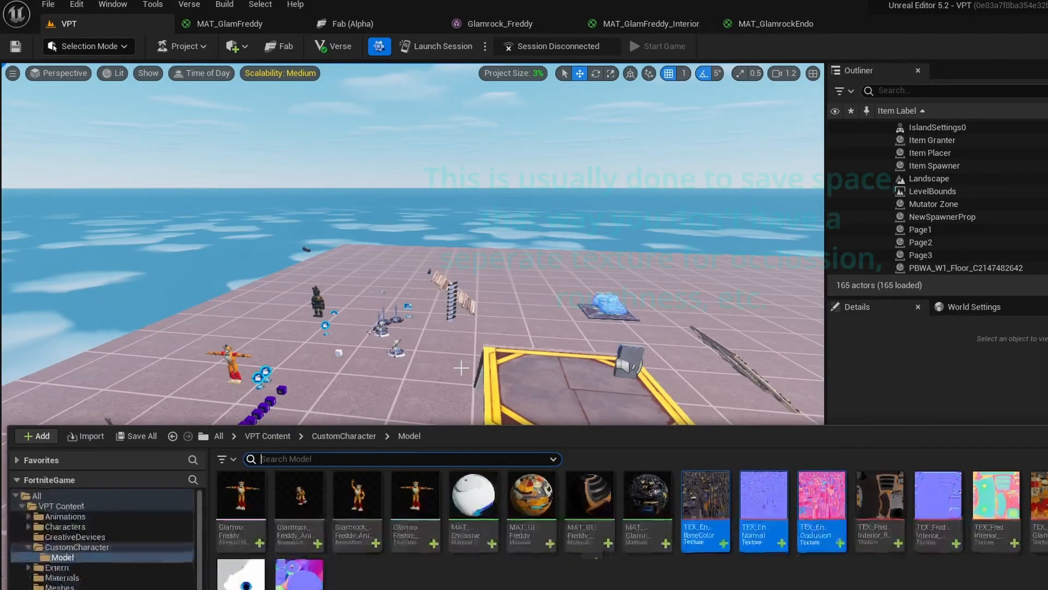
double_click(257, 516)
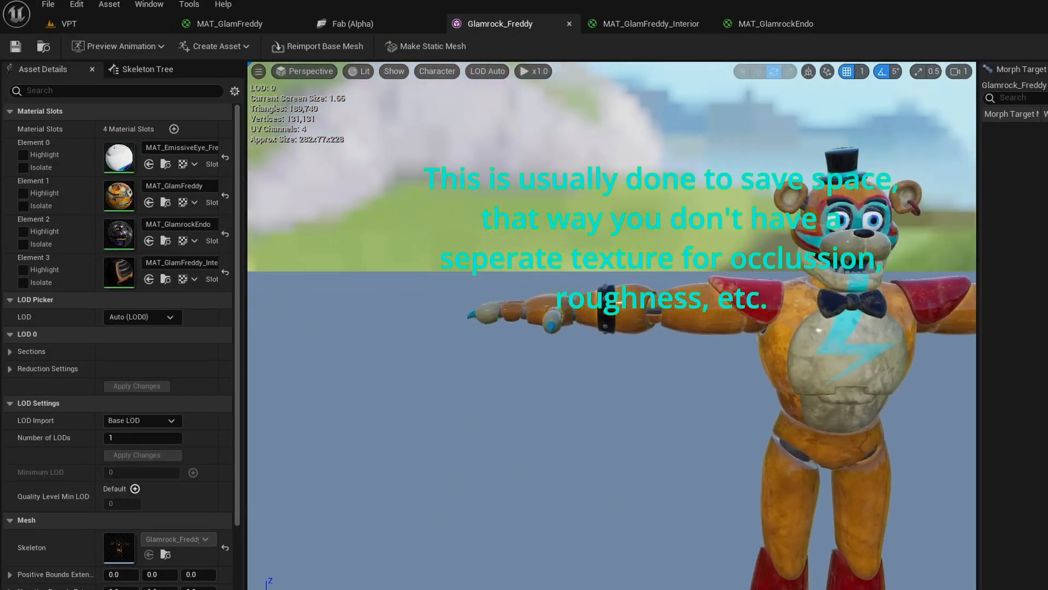
right_drag(612, 327, 546, 251)
key(w)
scroll(611, 328, down, 1)
key(w)
scroll(611, 327, down, 7)
key(w)
scroll(612, 327, down, 1)
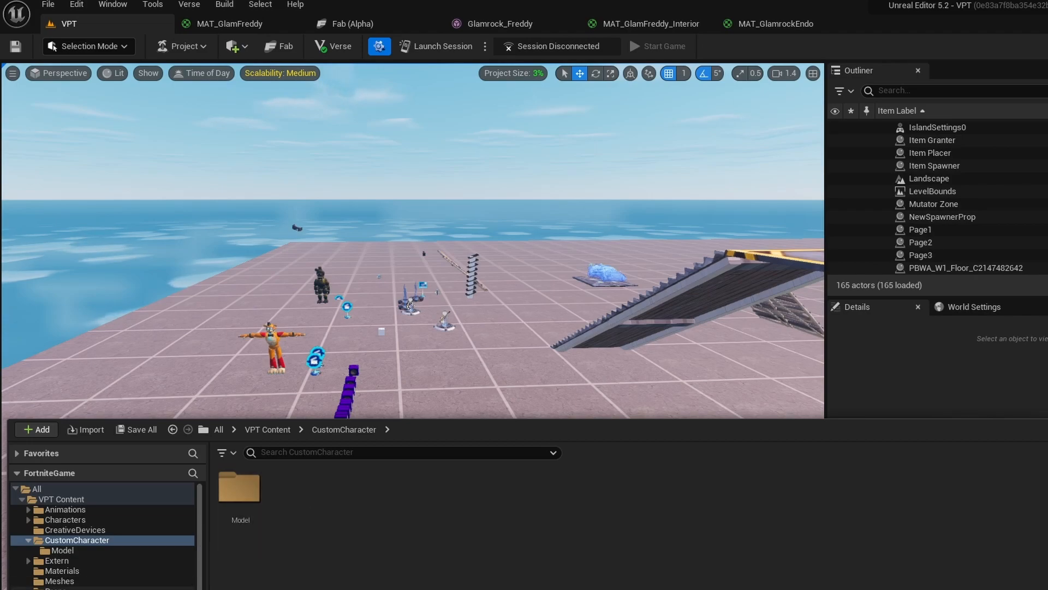
- Create a blueprint class in the CustomCharacter folder with Building Prop as parent and name it GlamrockFreddy1
right_click(295, 520)
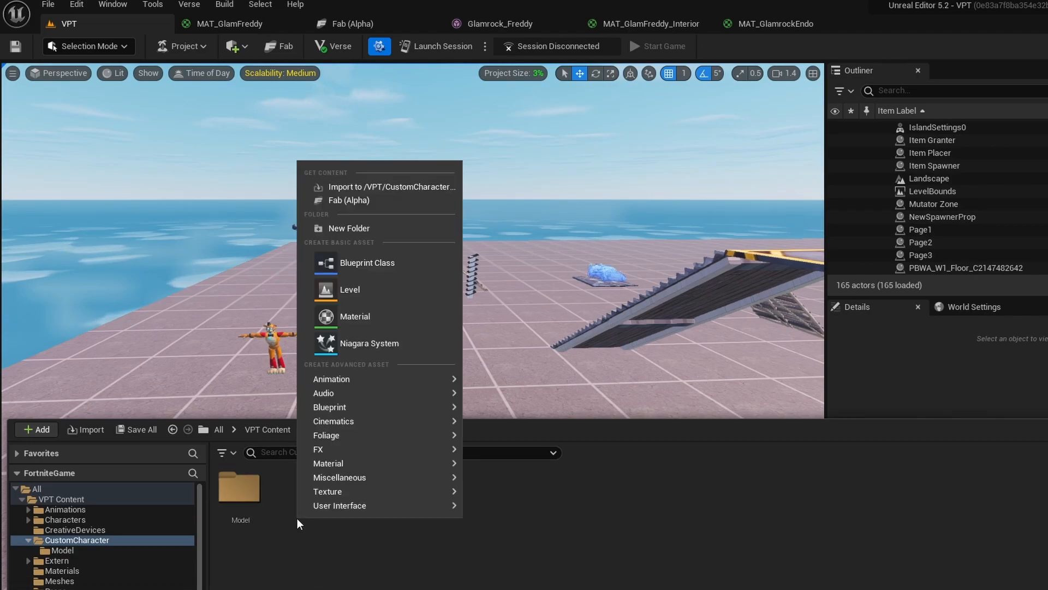
click(378, 260)
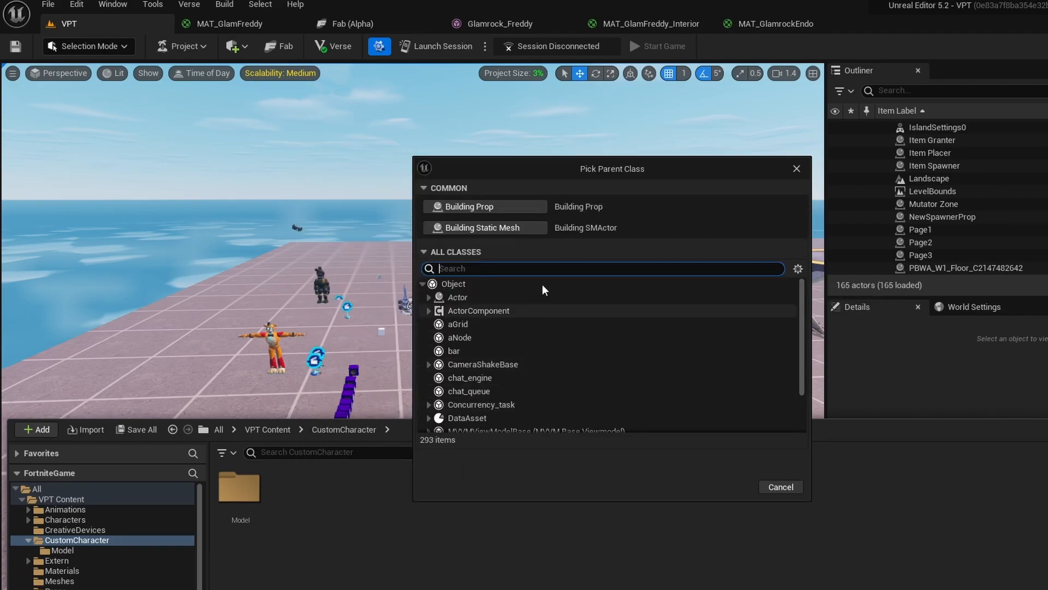
click(500, 207)
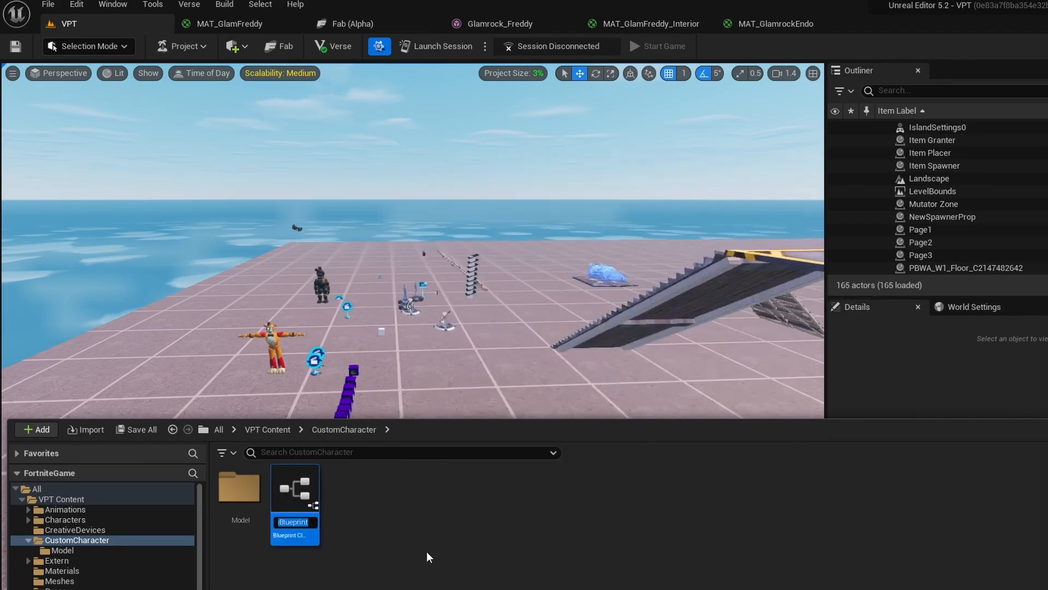
text(GlamrockFreddy1)
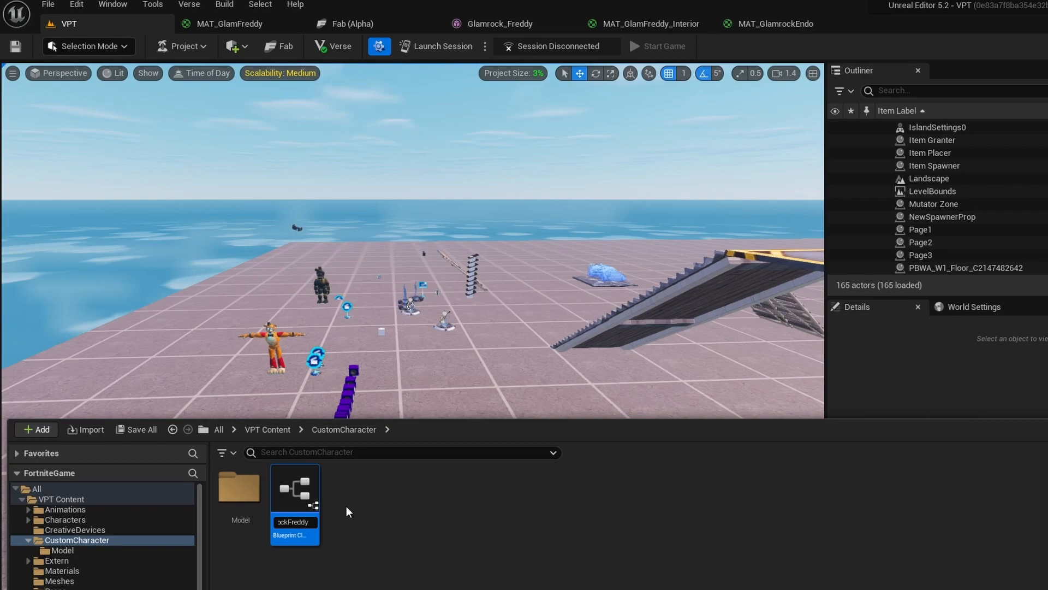
key(Return)
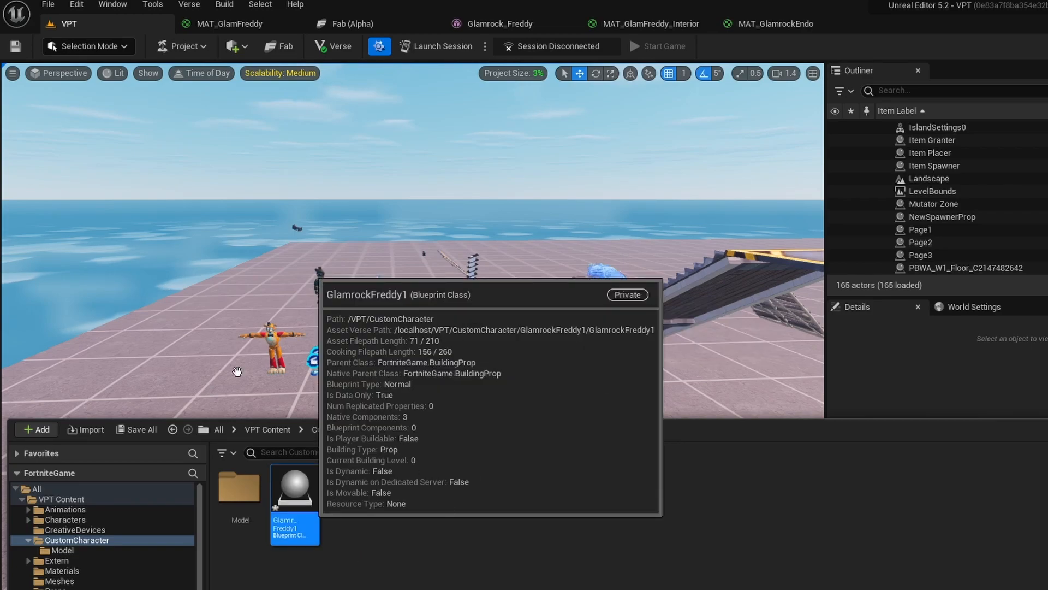
- Open the GlamrockFreddy1 blueprint and add a Skeletal Mesh component named FreddyMesh
double_click(295, 491)
click(85, 155)
click(35, 216)
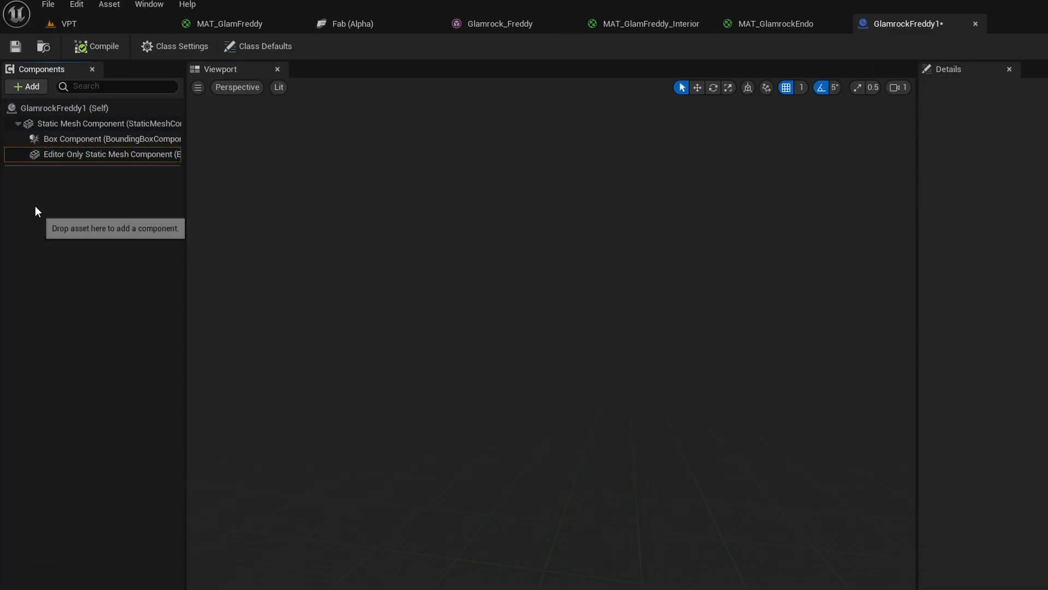
click(26, 86)
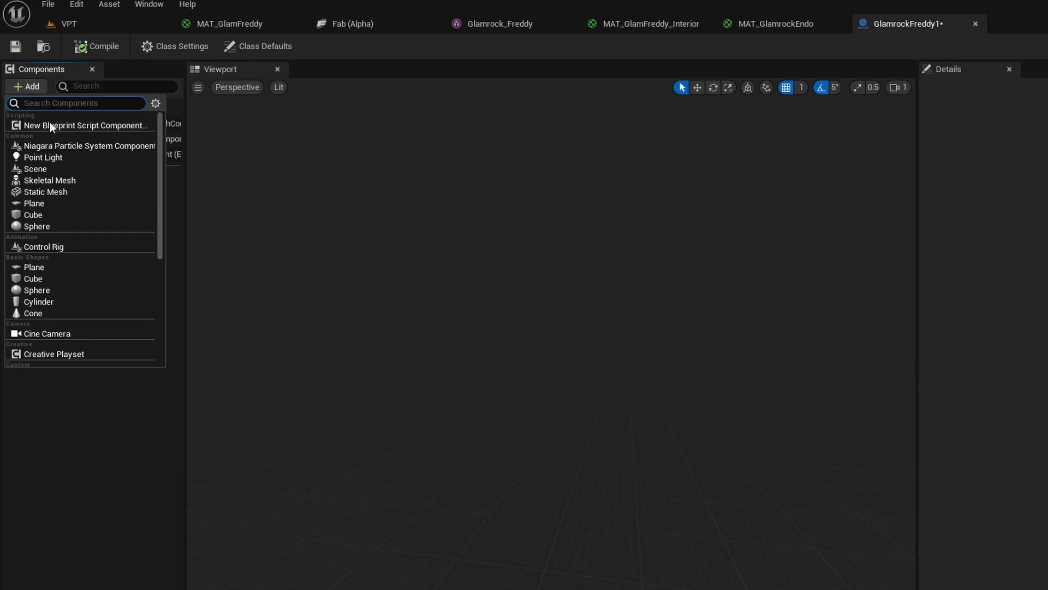
click(49, 180)
text(FreddyMesh)
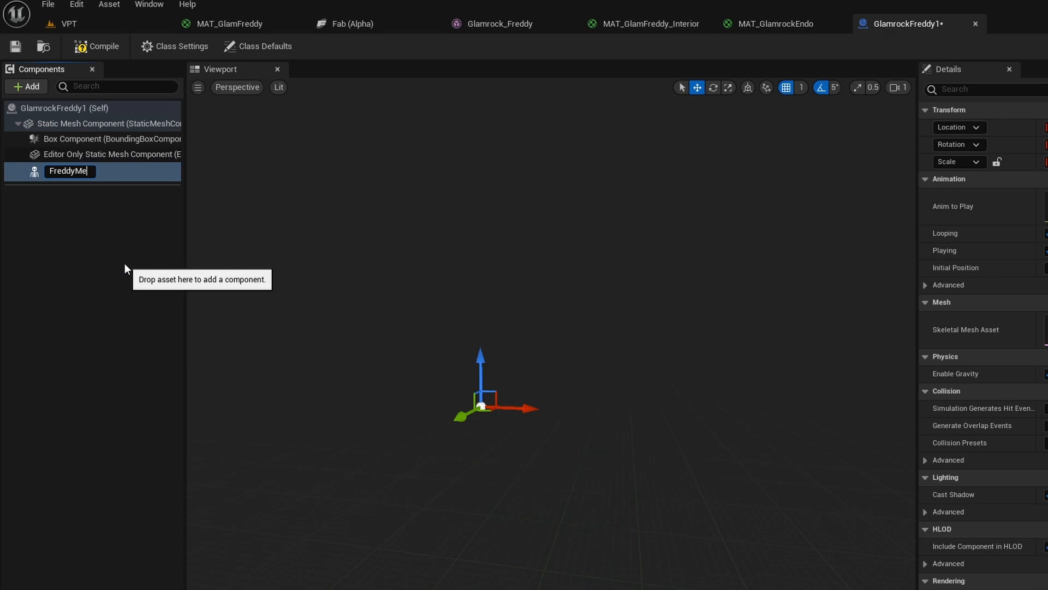
key(Return)
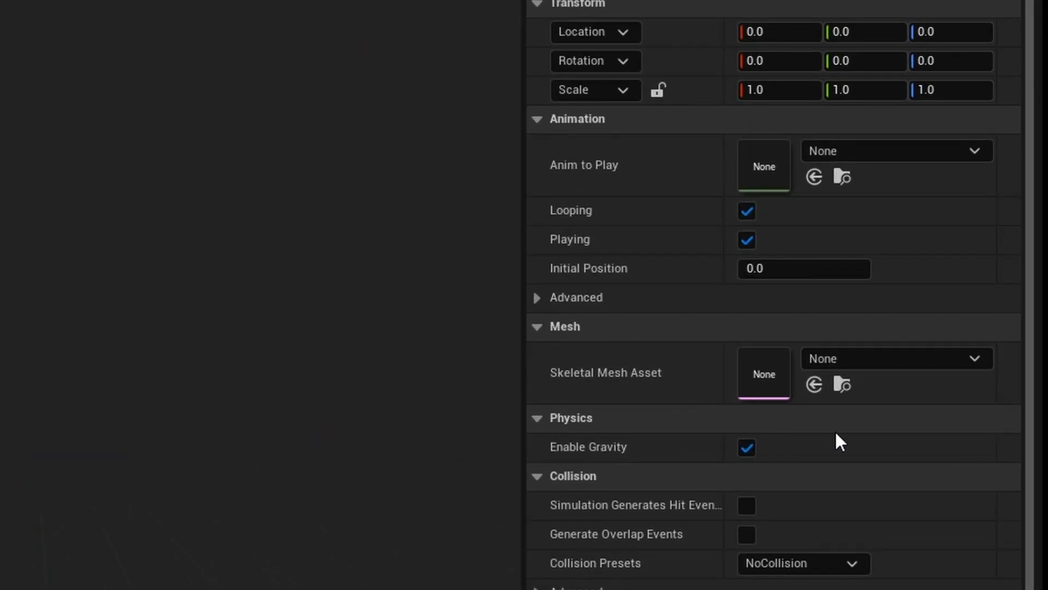
- Set FreddyMesh's skeletal mesh asset to the Glamrock_Freddy from CustomCharacter/Model, not the Animations/glma one, and frame the model
click(930, 359)
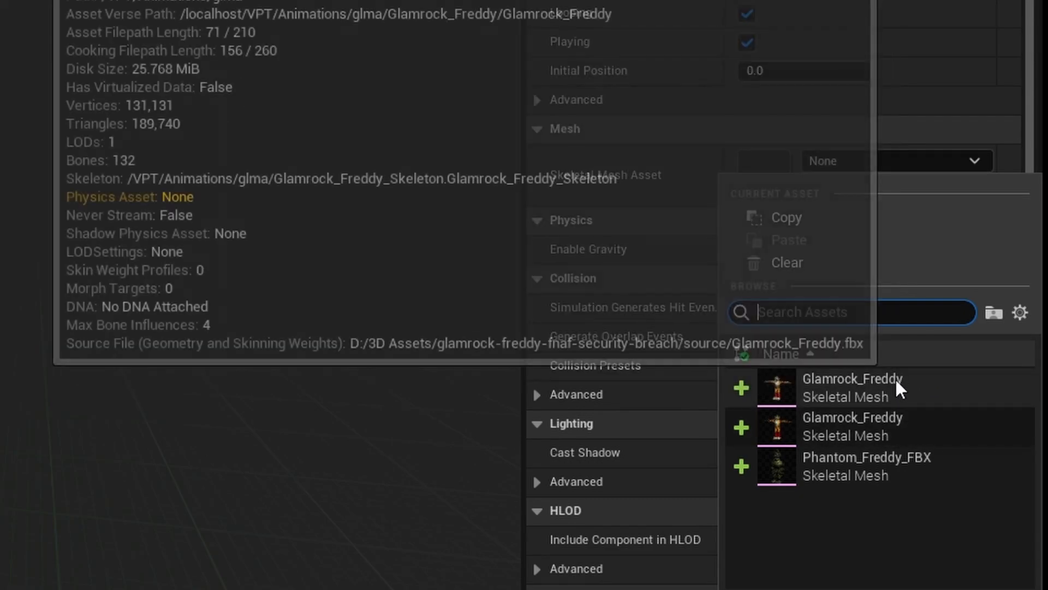
click(885, 432)
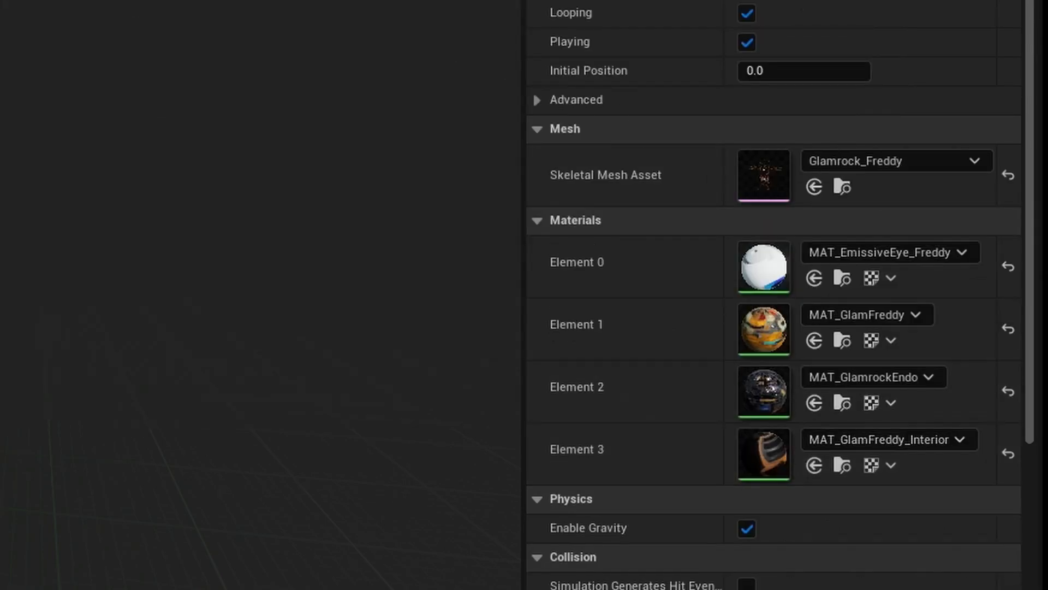
key(f)
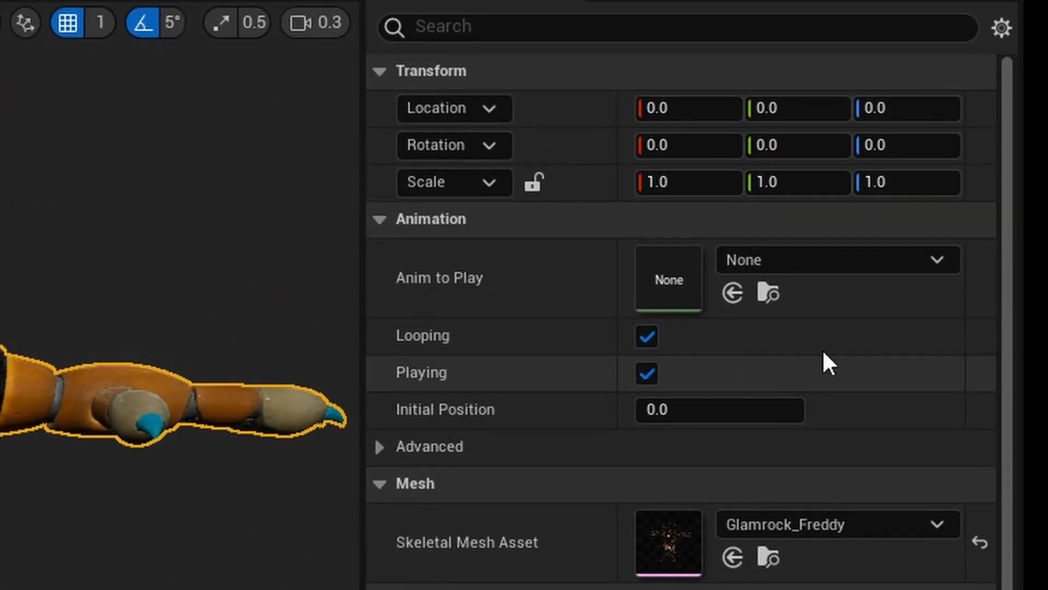
- Try both Glamrock_Freddy_Anim_RIG sequences as FreddyMesh's Anim to Play and reset the property to None
click(841, 255)
click(800, 550)
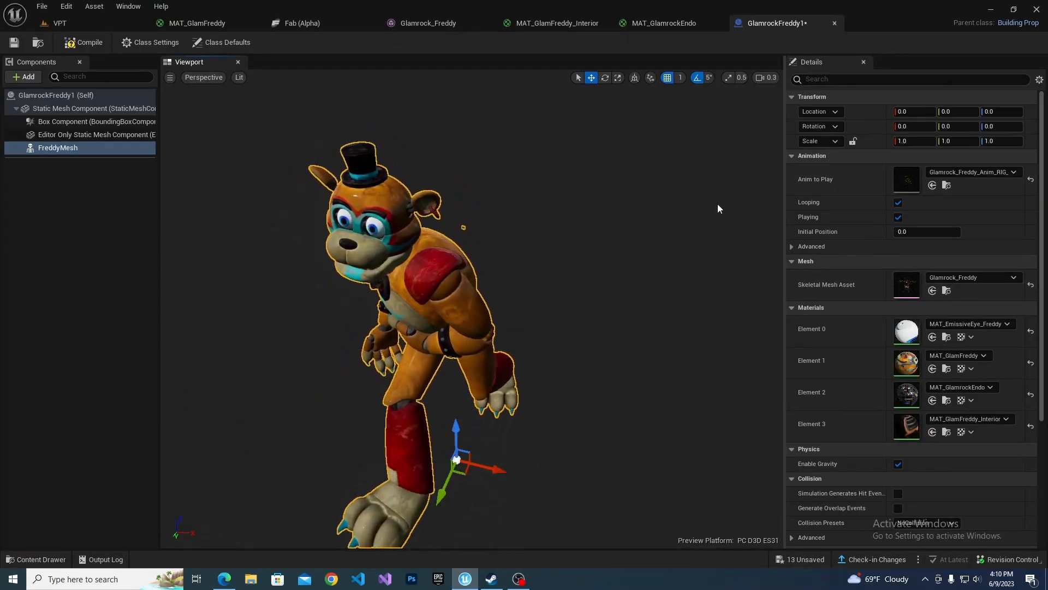
click(974, 173)
click(952, 322)
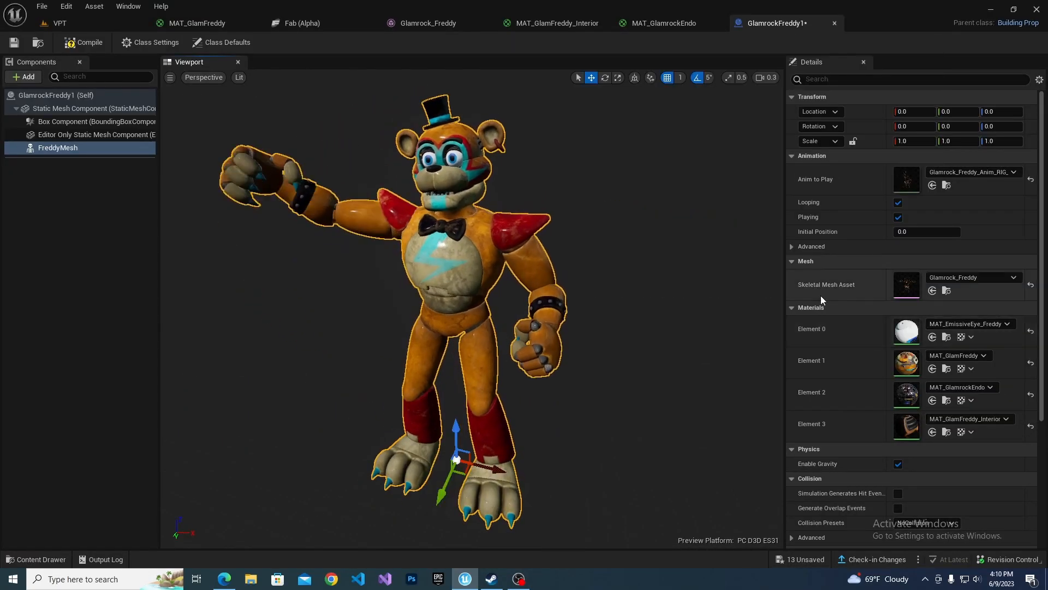
click(977, 172)
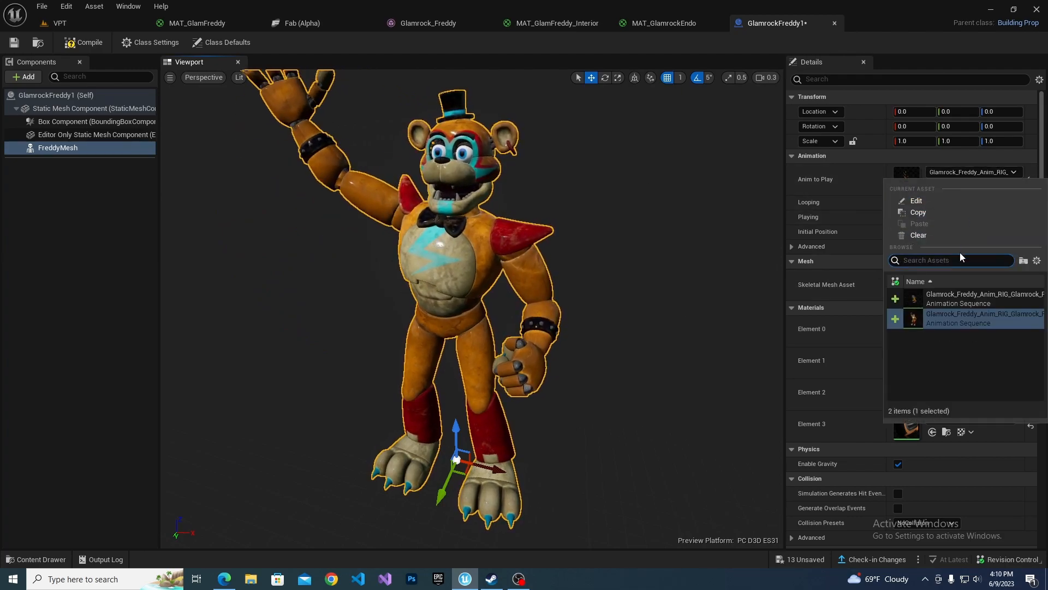
click(952, 302)
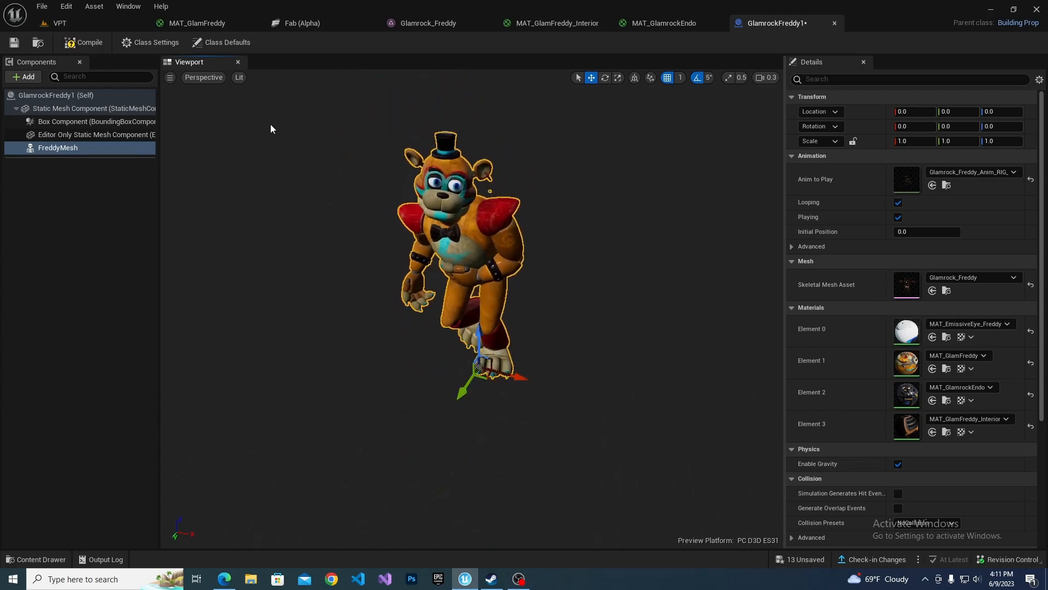
click(1030, 179)
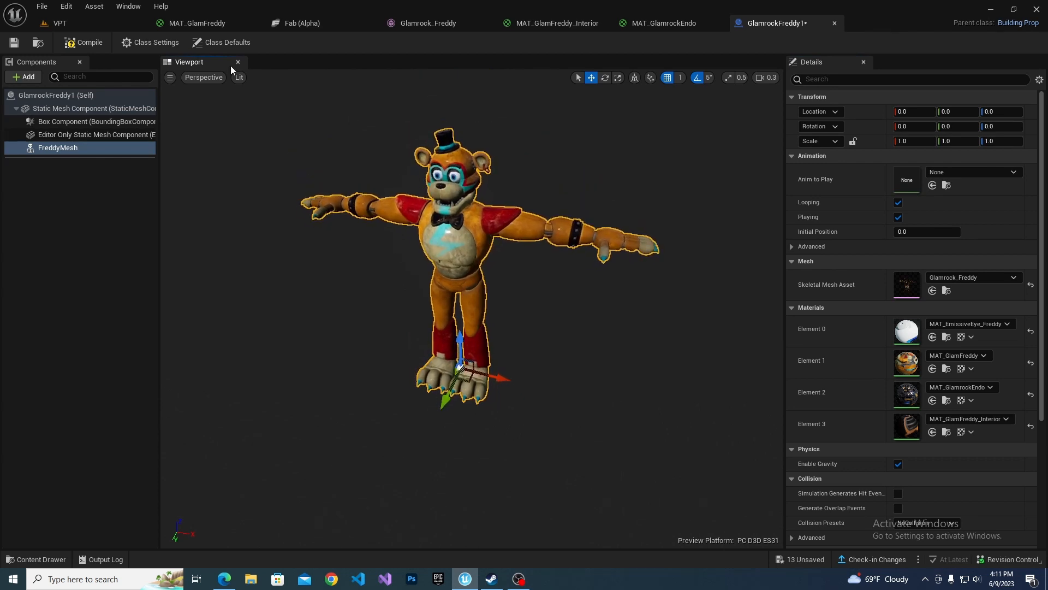
- Save the GlamrockFreddy1 blueprint and return to the VPT level
click(15, 43)
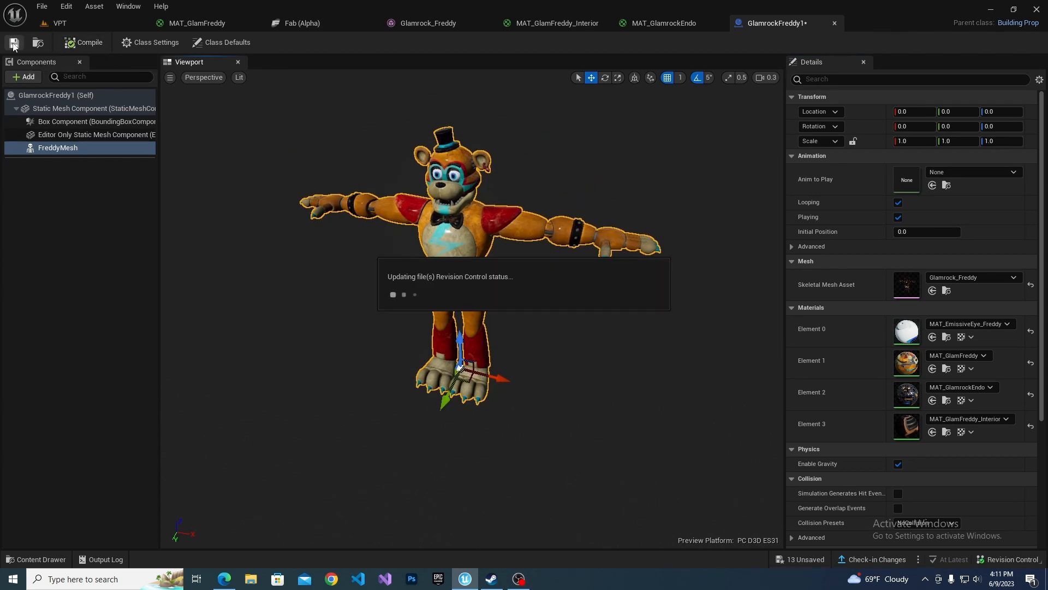
click(60, 23)
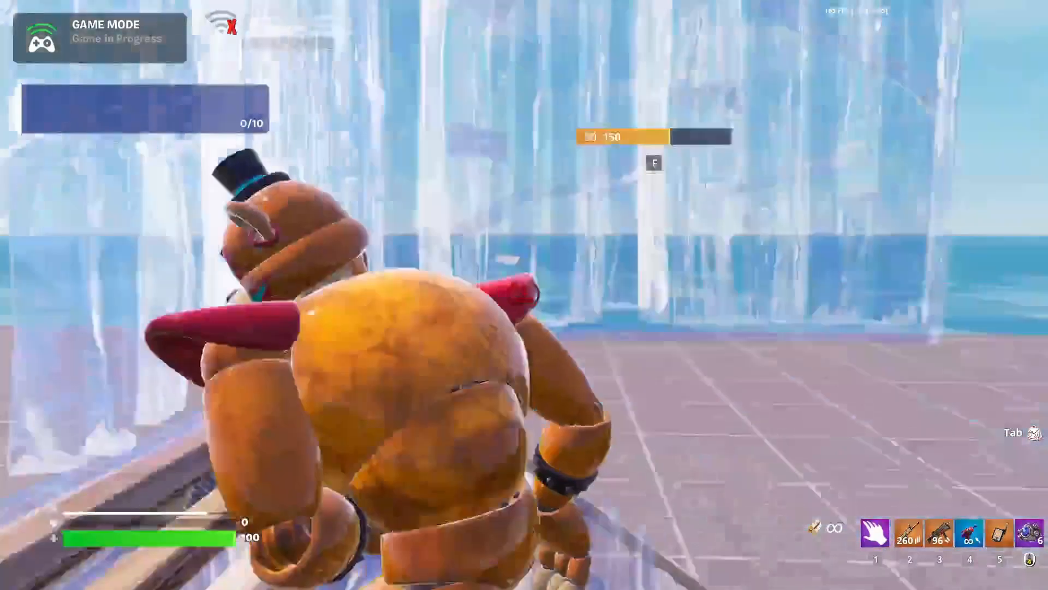